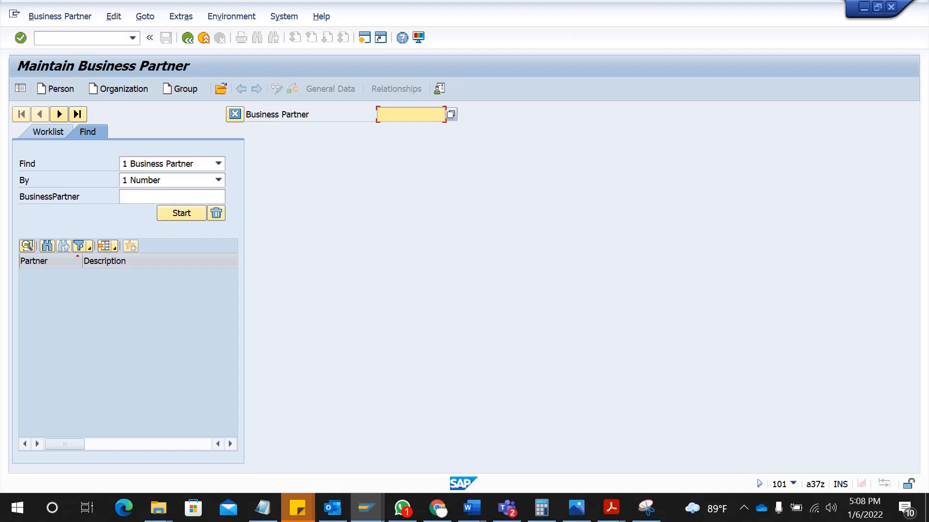
Open transaction BP and start a new organization with the grouping 0002 External Number Assignment
{"action": "left_click", "coordinate": [87, 42]}
{"action": "type", "text": "/nbp"}
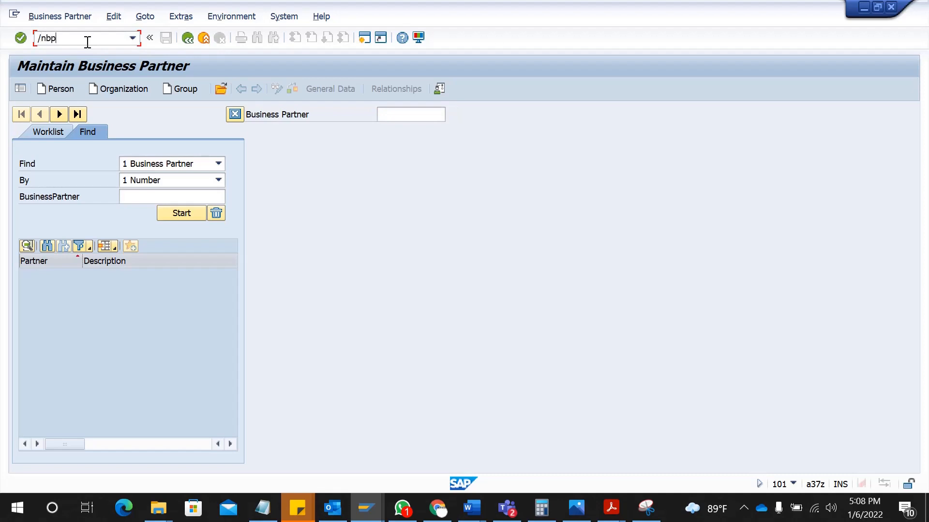
{"action": "key", "text": "Return"}
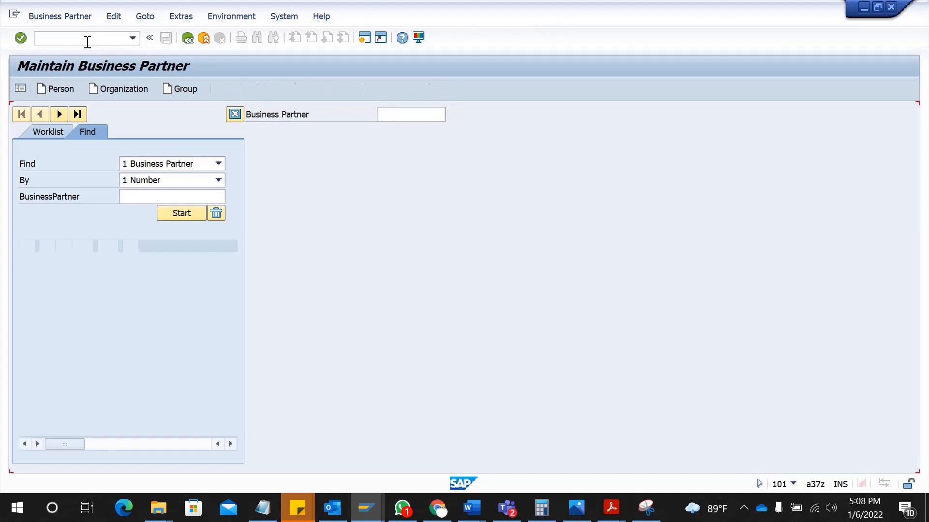
{"action": "left_click", "coordinate": [123, 89]}
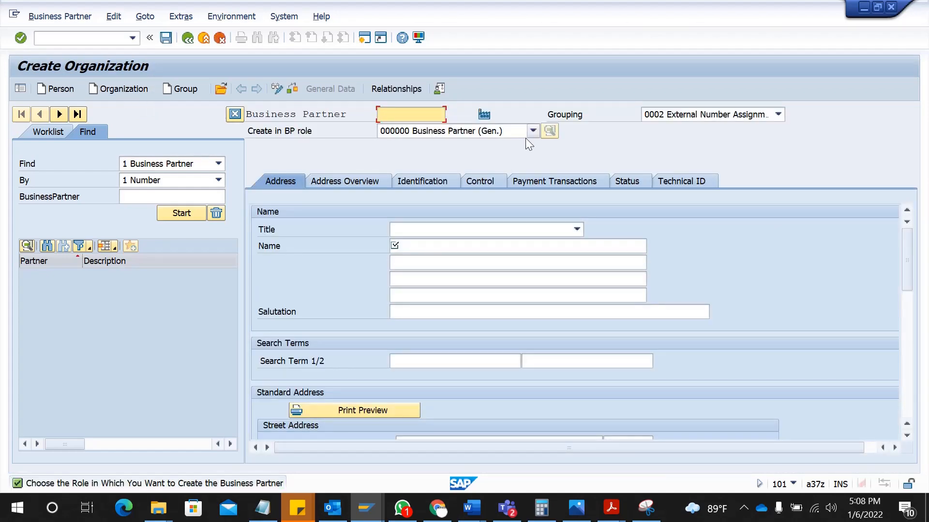
{"action": "left_click", "coordinate": [674, 113]}
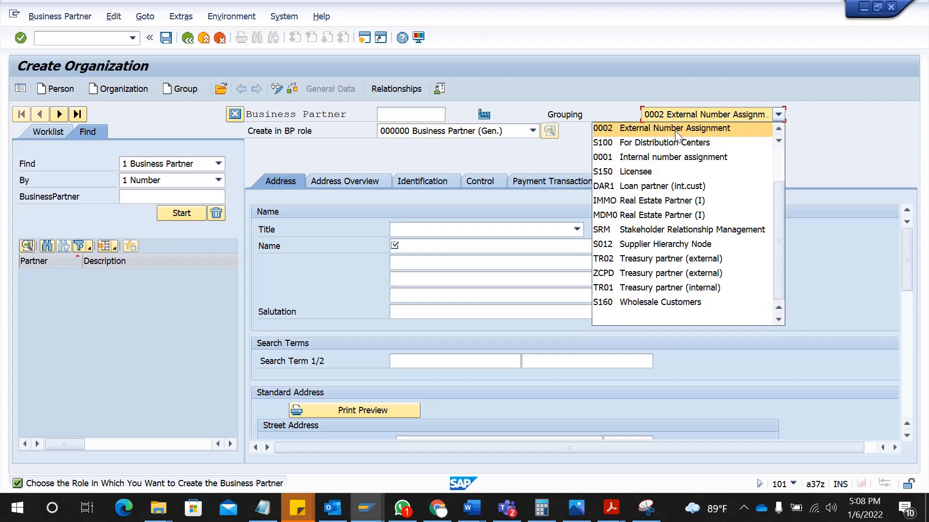
{"action": "left_click", "coordinate": [675, 132]}
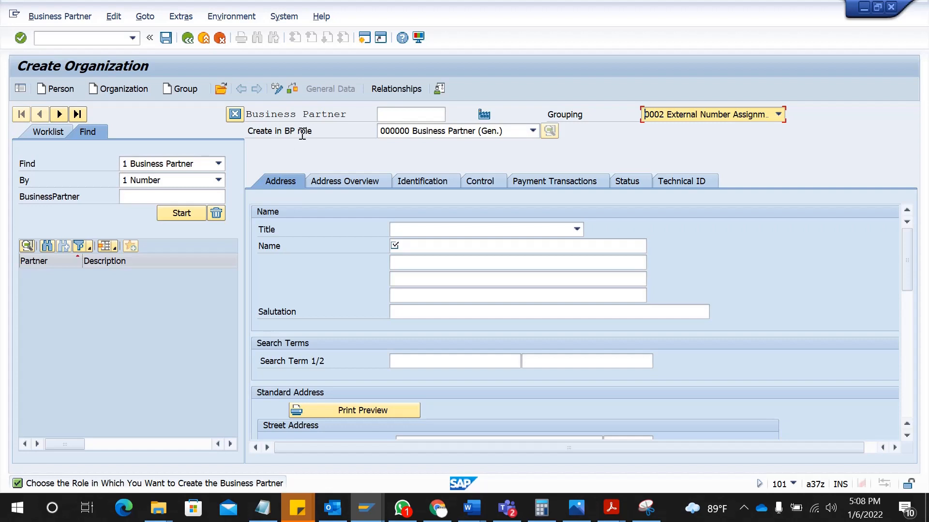
Set the business partner role to FLVN00 FI Vendor and confirm creating the partner in that role
{"action": "left_click", "coordinate": [413, 134]}
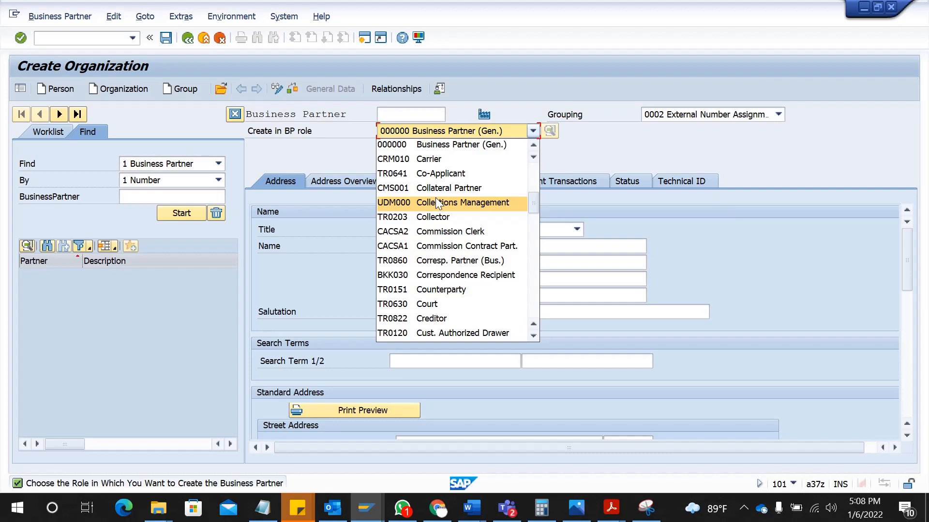
{"action": "key", "text": "Down"}
{"action": "key", "text": "Down"}
{"action": "key", "text": "Down"}
{"action": "key", "text": "Down"}
{"action": "key", "text": "Down"}
{"action": "key", "text": "Down"}
{"action": "key", "text": "Down"}
{"action": "key", "text": "Down"}
{"action": "key", "text": "Down"}
{"action": "key", "text": "Down"}
{"action": "key", "text": "Down"}
{"action": "key", "text": "Down"}
{"action": "key", "text": "Down"}
{"action": "key", "text": "Down"}
{"action": "key", "text": "Down"}
{"action": "key", "text": "Down"}
{"action": "key", "text": "Down"}
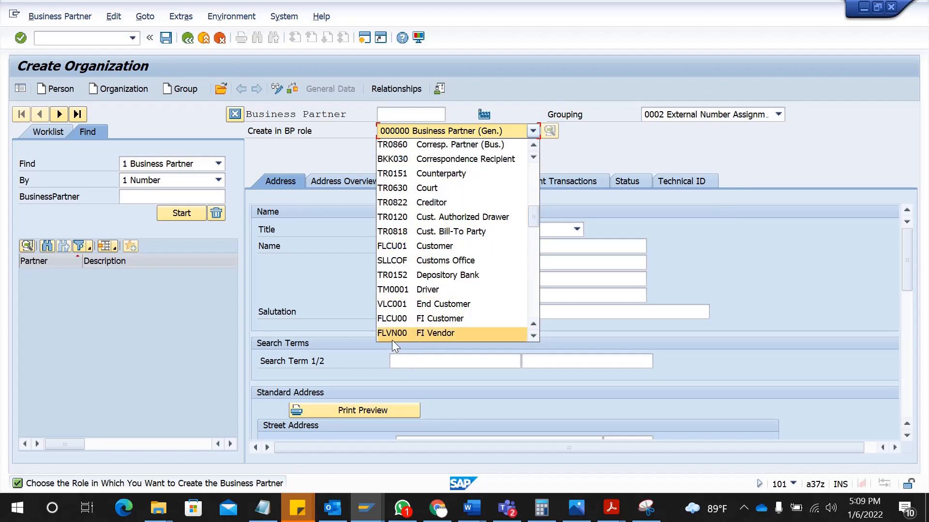
{"action": "left_click", "coordinate": [441, 333]}
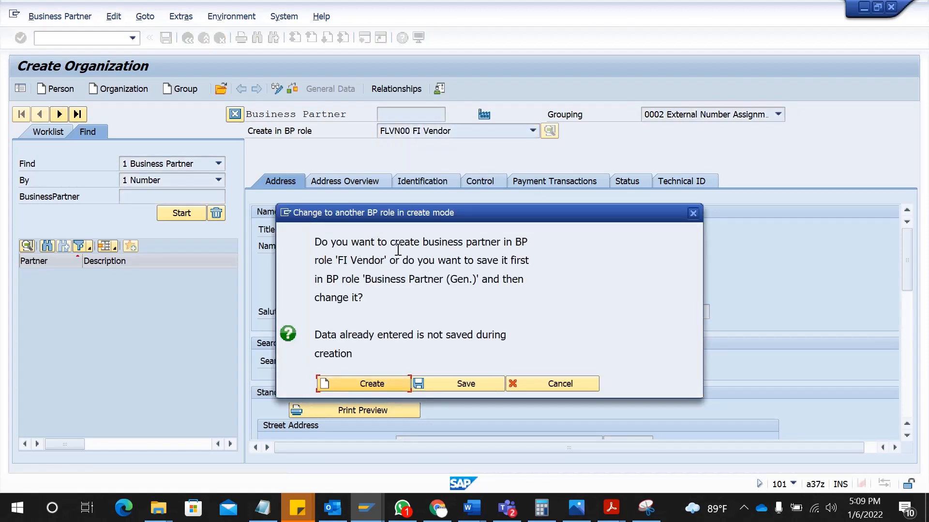
{"action": "left_click_drag", "start_coordinate": [419, 215], "coordinate": [410, 169]}
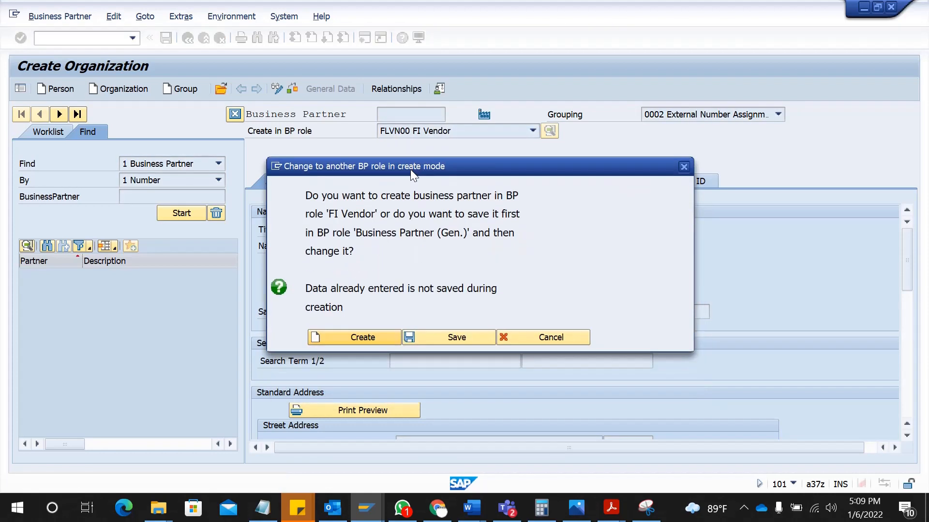
{"action": "left_click", "coordinate": [371, 337]}
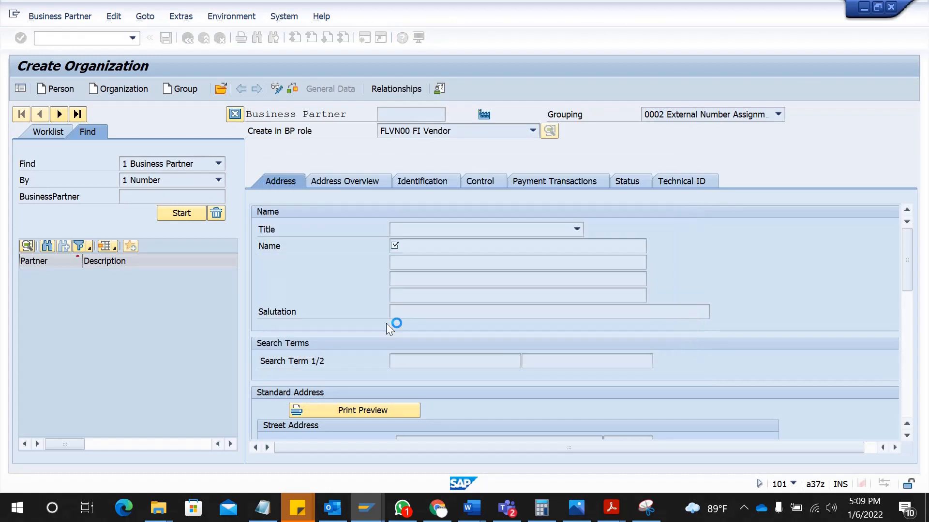
Enter ABC VENDOR as the business partner number and set the title to 0003 Company
{"action": "left_click", "coordinate": [412, 114]}
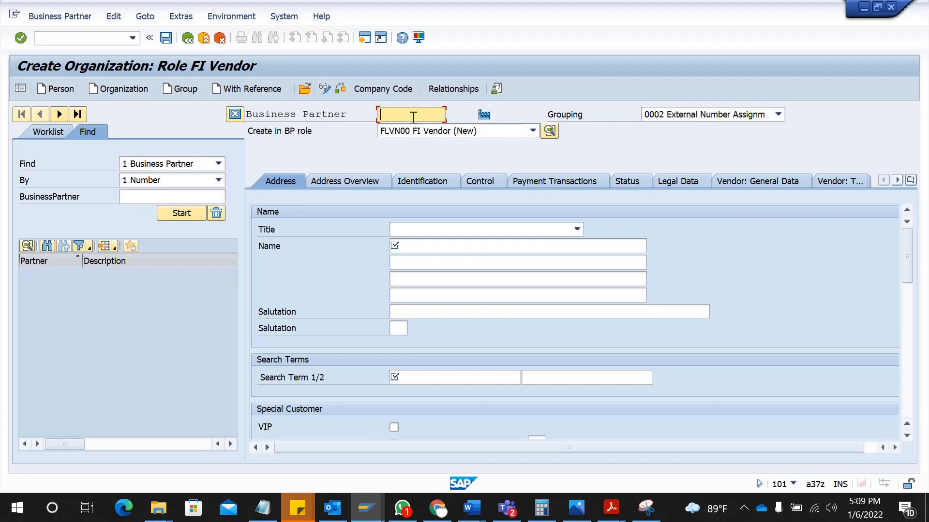
{"action": "type", "text": "ABC VENDOR"}
{"action": "left_click", "coordinate": [443, 229]}
{"action": "left_click", "coordinate": [445, 243]}
Enter the organization name ABC PVT LTD and the first search term ABC
{"action": "left_click", "coordinate": [440, 249]}
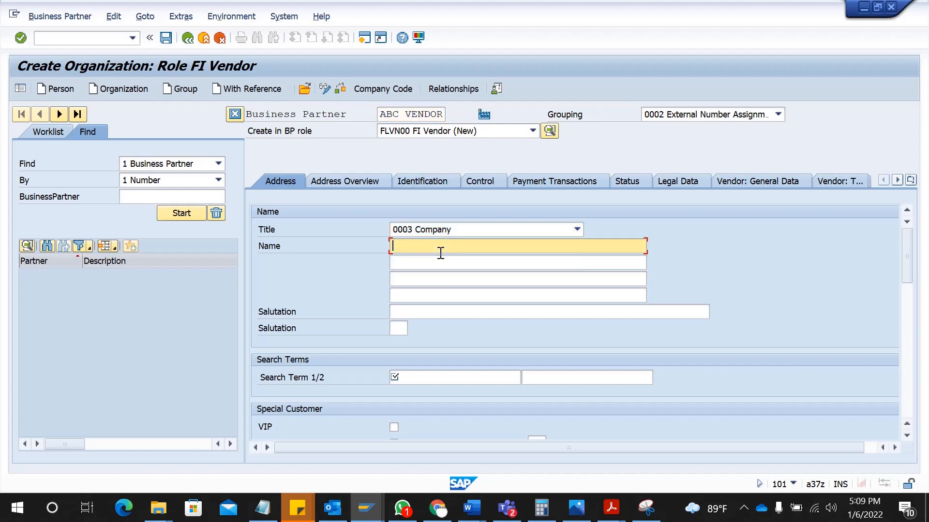
{"action": "left_click", "coordinate": [444, 240]}
{"action": "type", "text": "ABC PVT LTD"}
{"action": "left_click", "coordinate": [433, 379]}
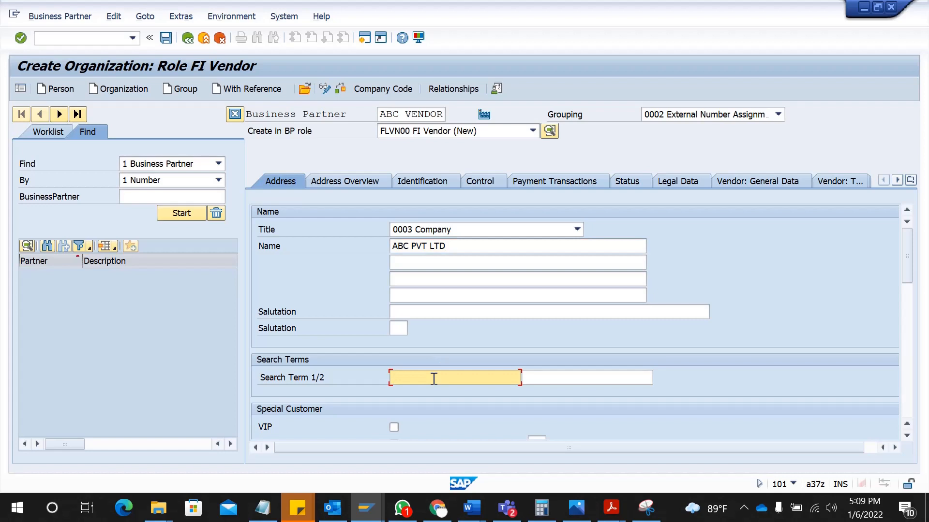
{"action": "type", "text": "ABC"}
Fill in the vendor's street name and house number in the standard address
{"action": "scroll", "coordinate": [463, 314], "scroll_direction": "down", "scroll_amount": 1}
{"action": "scroll", "coordinate": [463, 315], "scroll_direction": "down", "scroll_amount": 5}
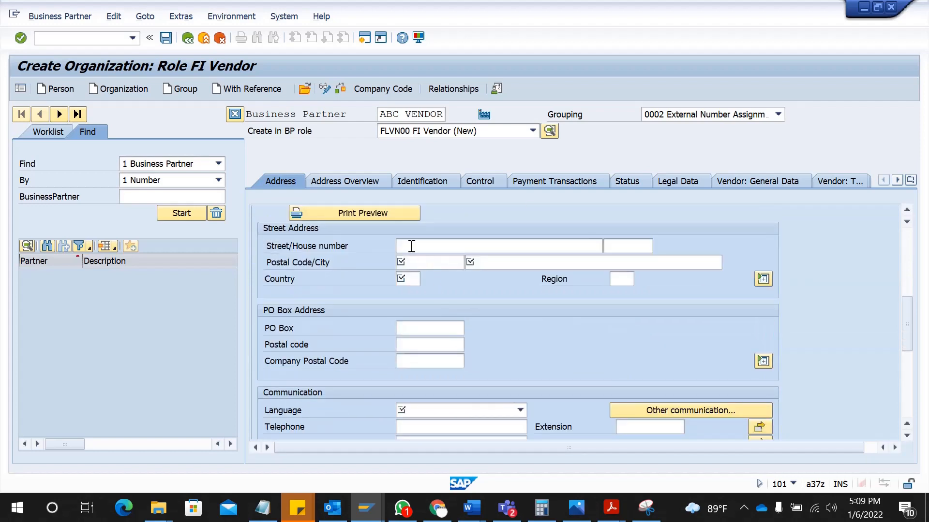
{"action": "left_click", "coordinate": [413, 247]}
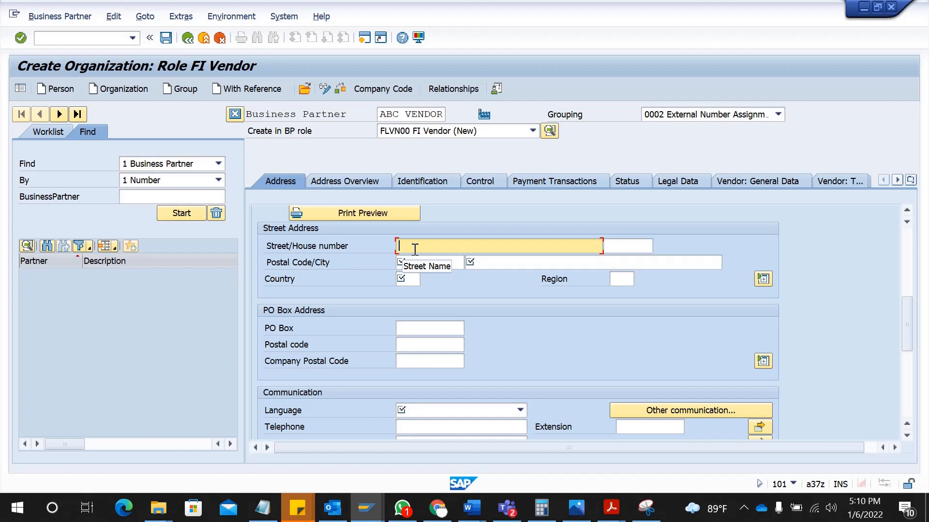
{"action": "type", "text": "3rd S"}
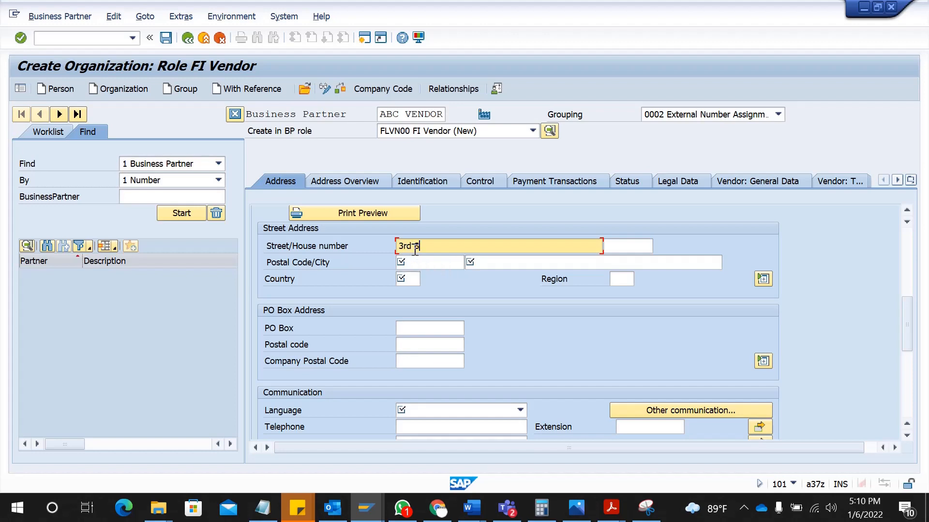
{"action": "type", "text": "treet"}
{"action": "key", "text": "Tab"}
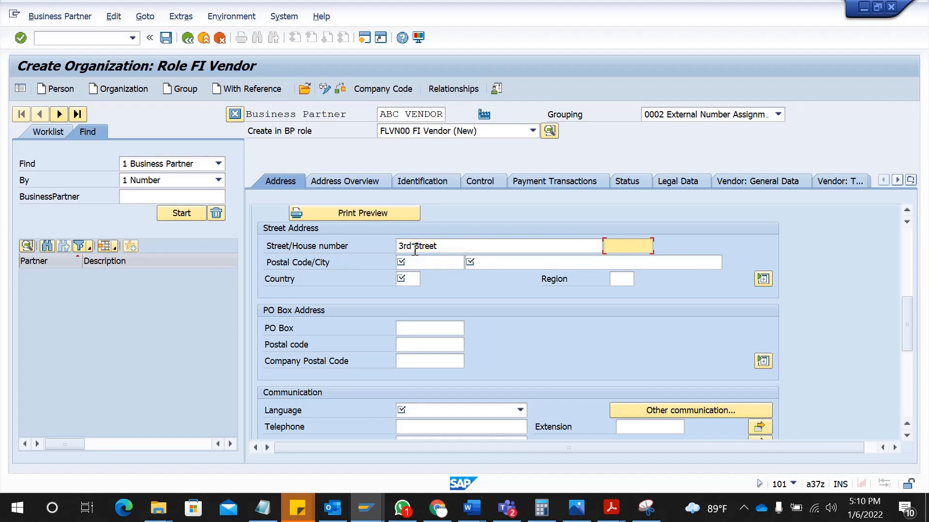
{"action": "type", "text": "104"}
{"action": "key", "text": "Tab"}
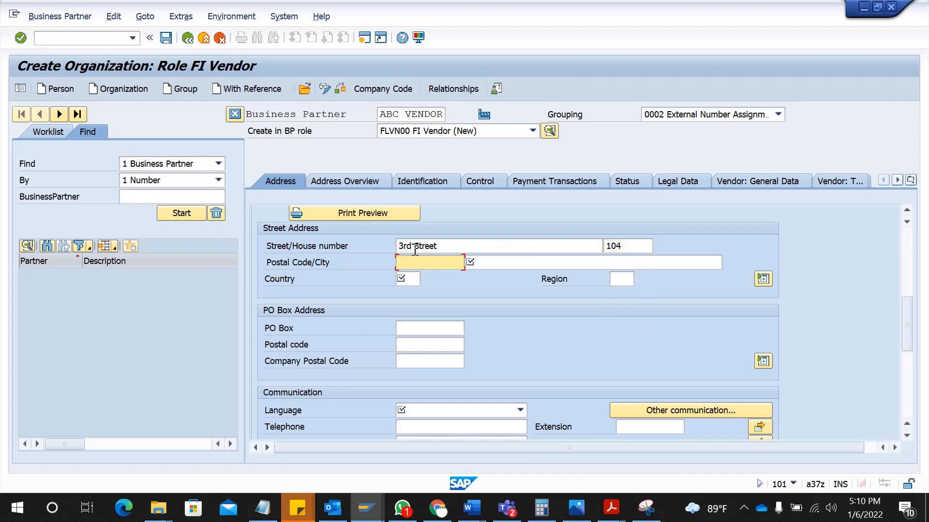
Complete the address with the postal code, city and country DE, and set the communication language to EN English
{"action": "type", "text": "44944"}
{"action": "key", "text": "Tab"}
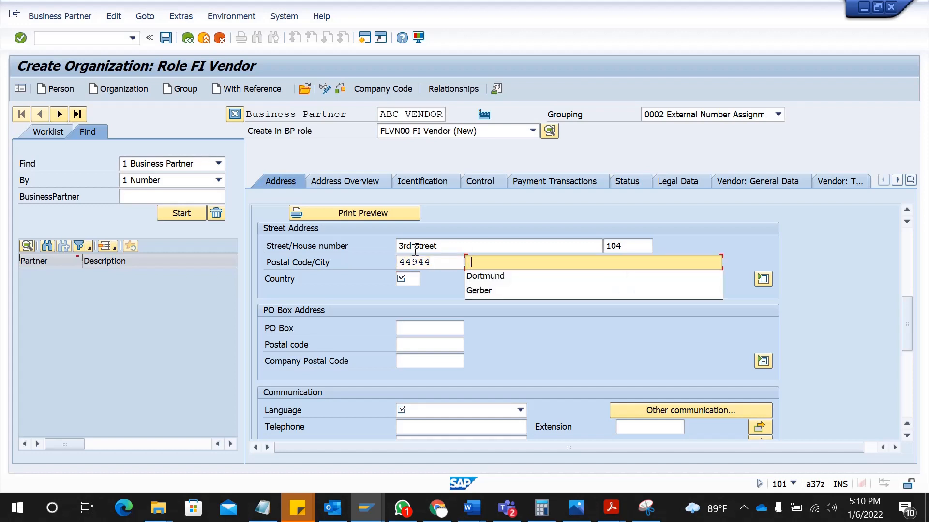
{"action": "key", "text": "Down"}
{"action": "key", "text": "Return"}
{"action": "key", "text": "Tab"}
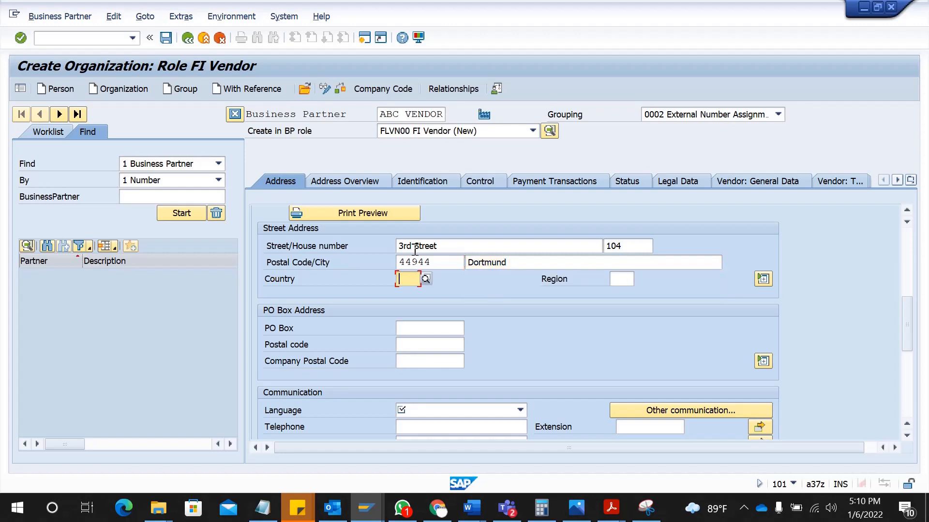
{"action": "type", "text": "DE"}
{"action": "left_click", "coordinate": [416, 411]}
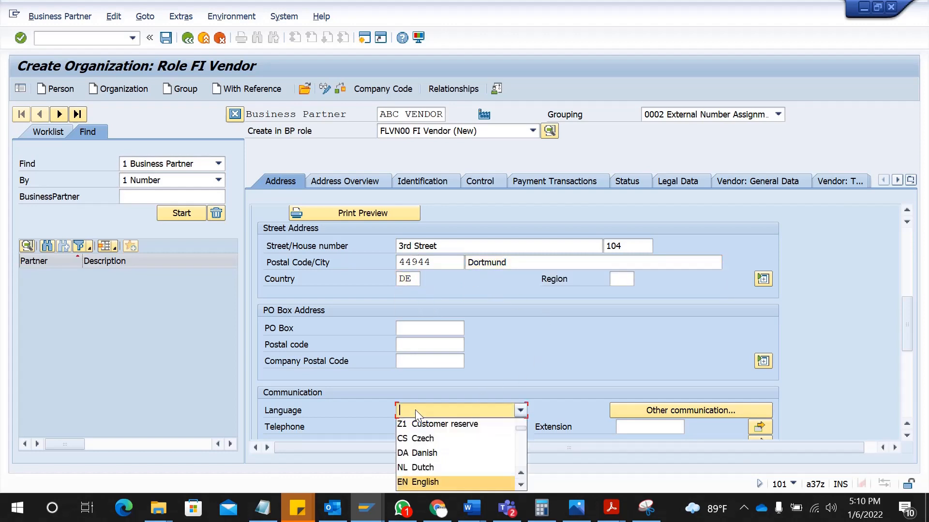
{"action": "key", "text": "Return"}
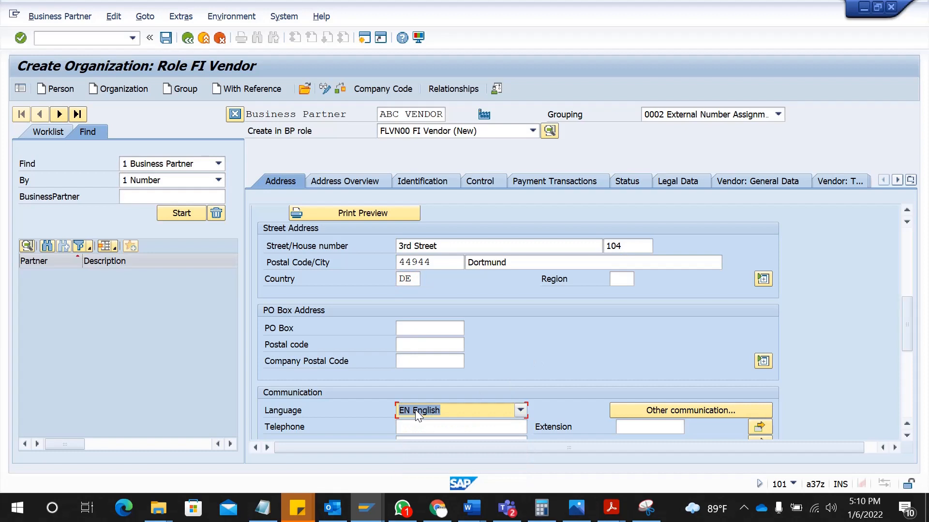
{"action": "left_click", "coordinate": [760, 281]}
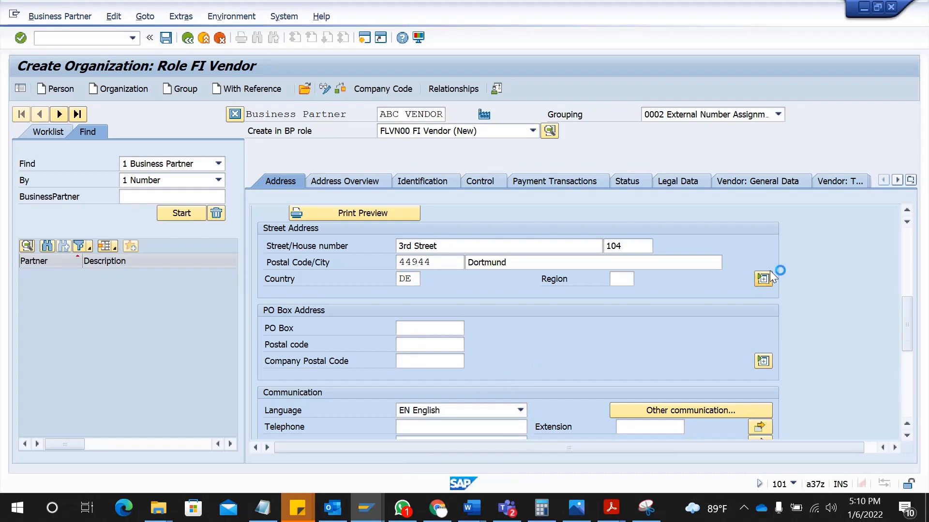
{"action": "left_click", "coordinate": [407, 262]}
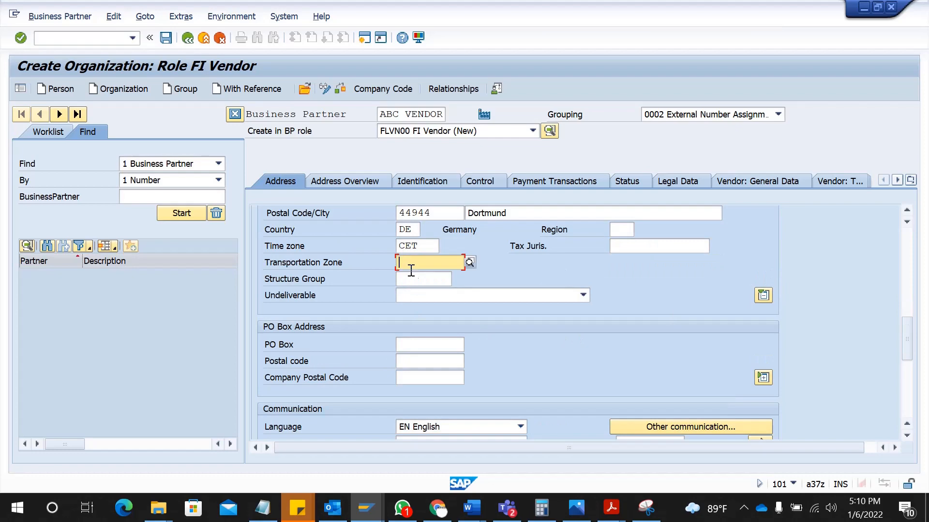
{"action": "left_click", "coordinate": [411, 277]}
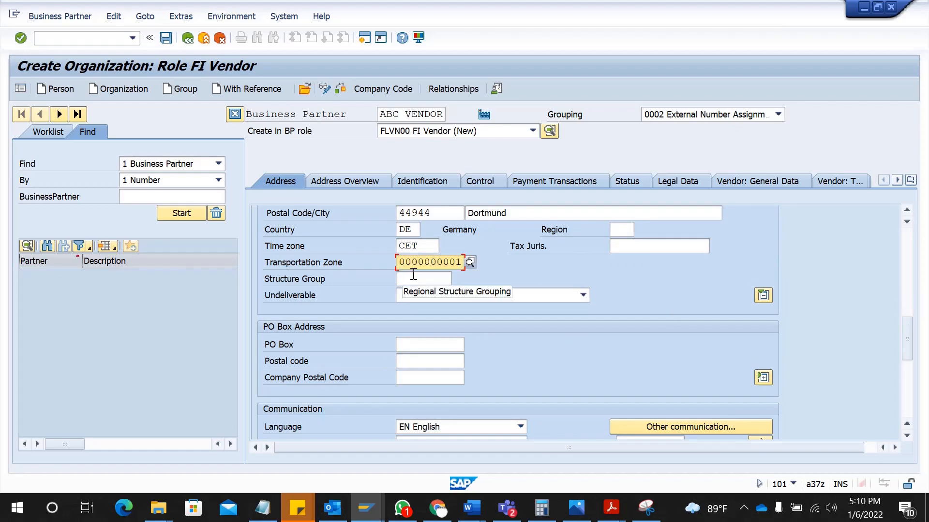
Switch to the vendor's company code data and enter company code 1000
{"action": "scroll", "coordinate": [406, 303], "scroll_direction": "down", "scroll_amount": 10}
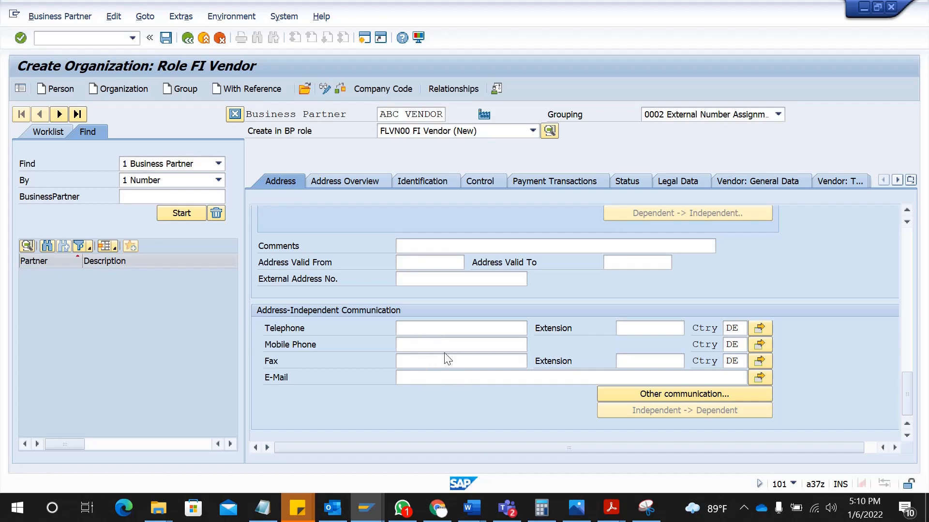
{"action": "scroll", "coordinate": [444, 353], "scroll_direction": "up", "scroll_amount": 6}
{"action": "scroll", "coordinate": [448, 359], "scroll_direction": "up", "scroll_amount": 4}
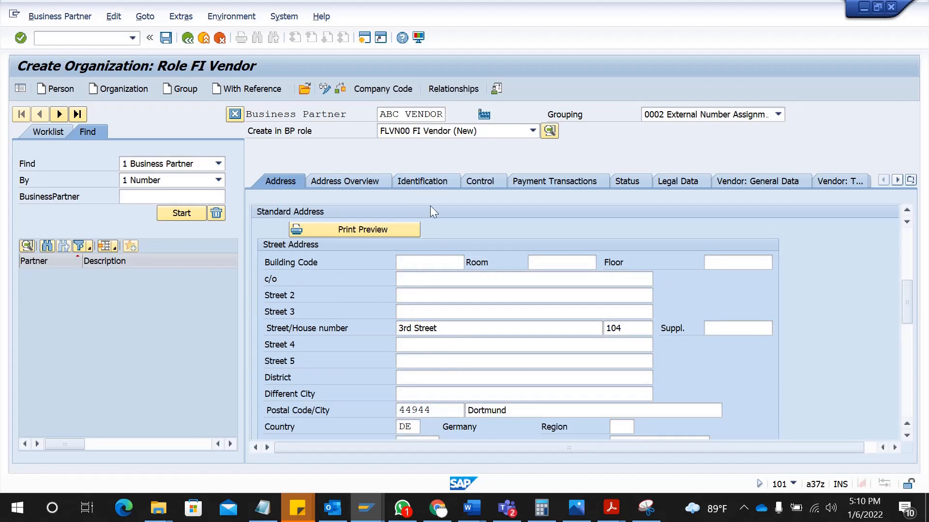
{"action": "left_click", "coordinate": [389, 89]}
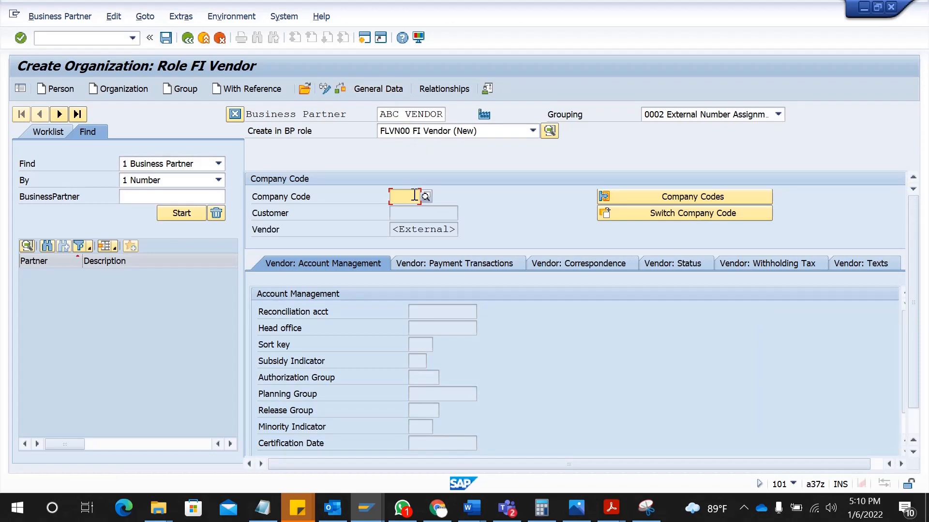
{"action": "left_click", "coordinate": [414, 195]}
{"action": "key", "text": "Return"}
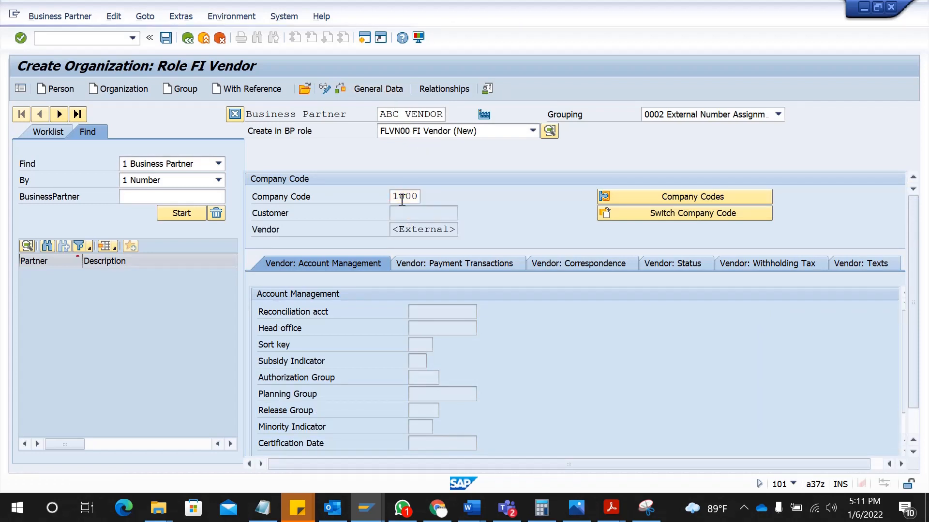
Set the reconciliation account to 440000 and the sort key to 001 in the vendor account management data
{"action": "left_click", "coordinate": [438, 312]}
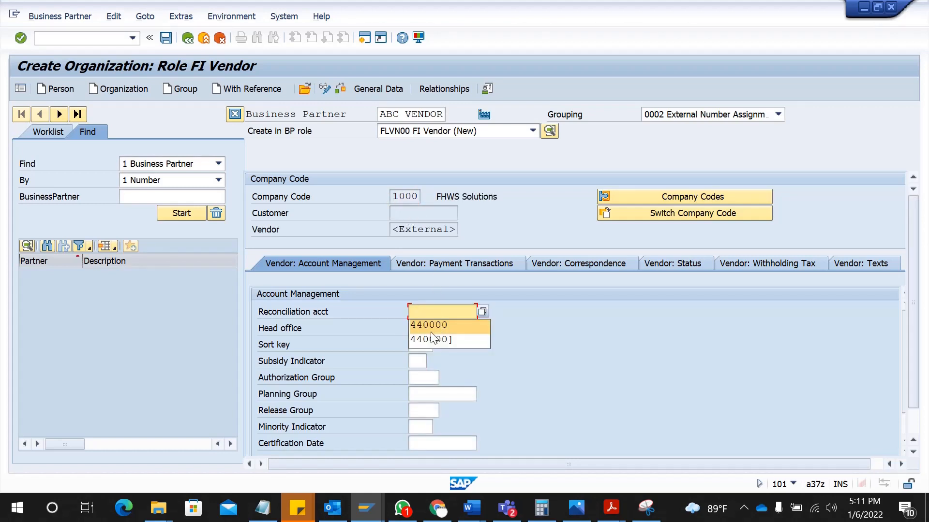
{"action": "left_click", "coordinate": [433, 332]}
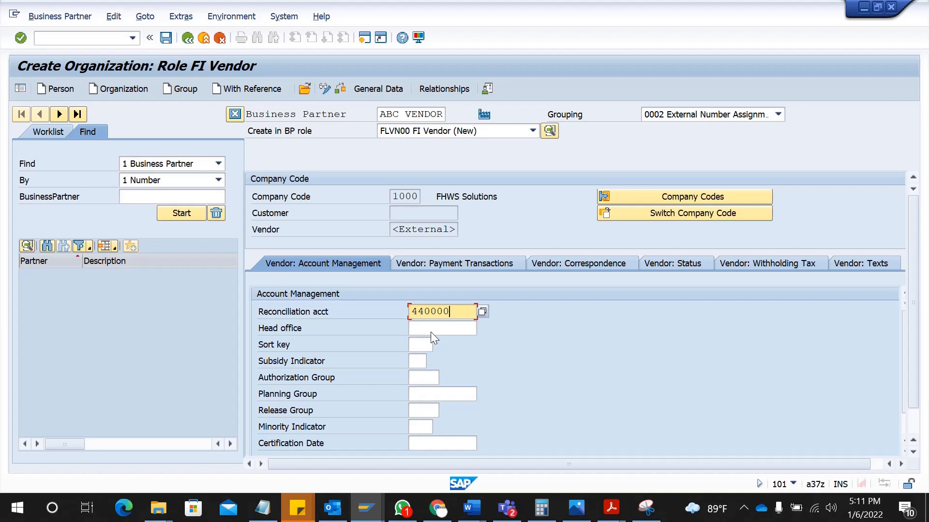
{"action": "left_click", "coordinate": [417, 358]}
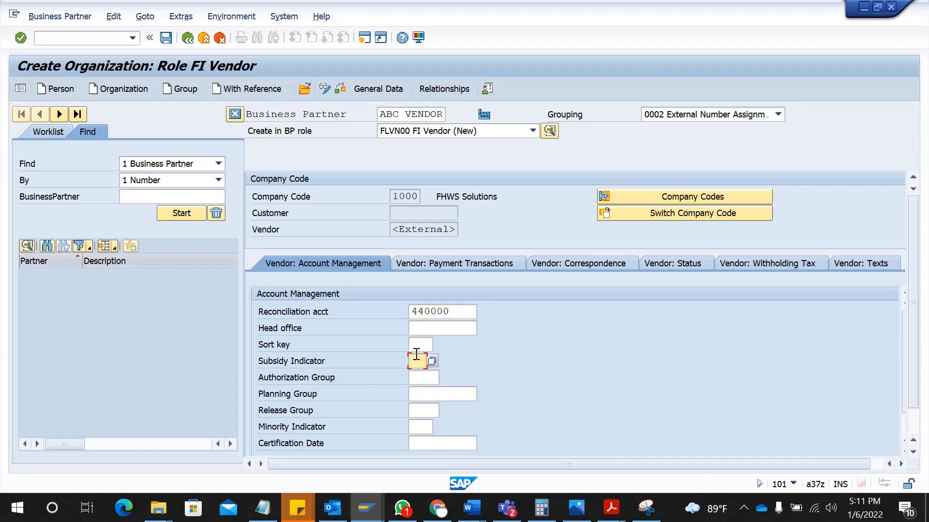
{"action": "left_click", "coordinate": [419, 344]}
{"action": "type", "text": "001"}
Set the payment terms to 0001 and the payment methods to SU in the vendor's payment transactions data
{"action": "scroll", "coordinate": [417, 359], "scroll_direction": "down", "scroll_amount": 5}
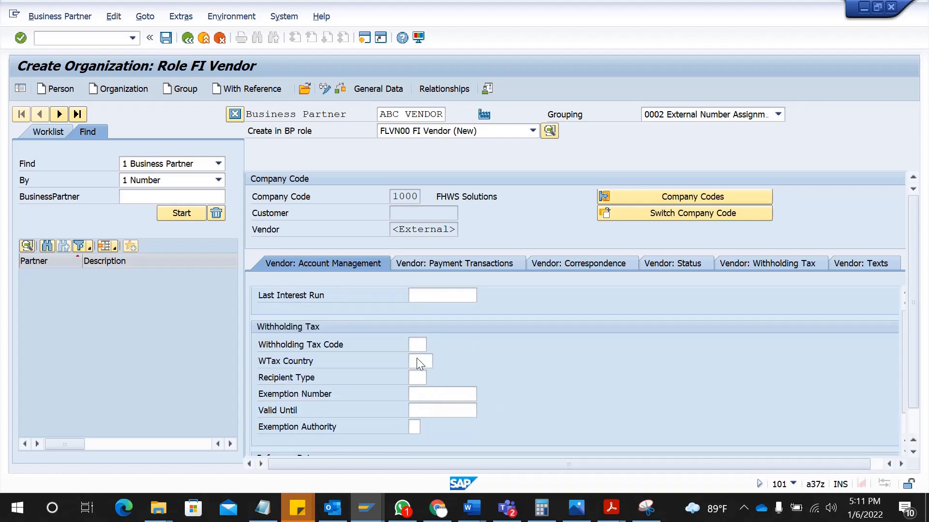
{"action": "scroll", "coordinate": [417, 360], "scroll_direction": "down", "scroll_amount": 1}
{"action": "scroll", "coordinate": [418, 358], "scroll_direction": "up", "scroll_amount": 6}
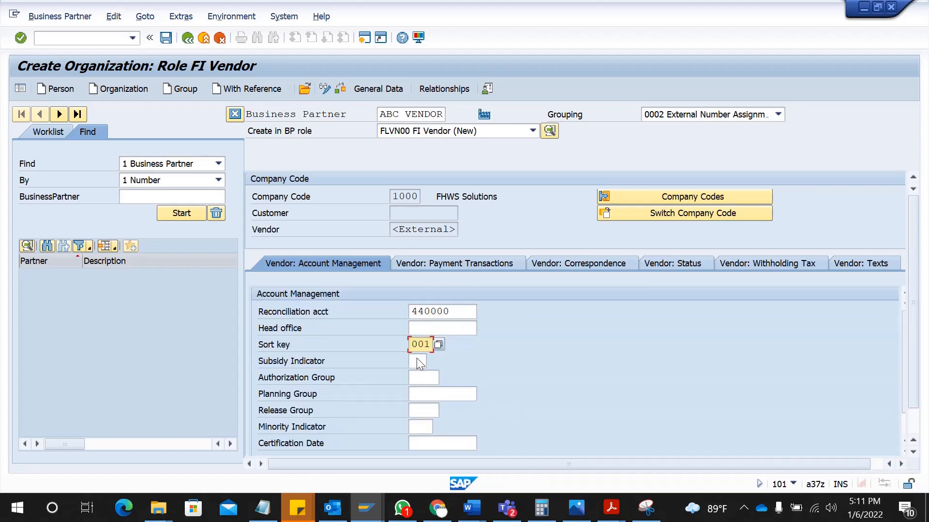
{"action": "left_click", "coordinate": [440, 266]}
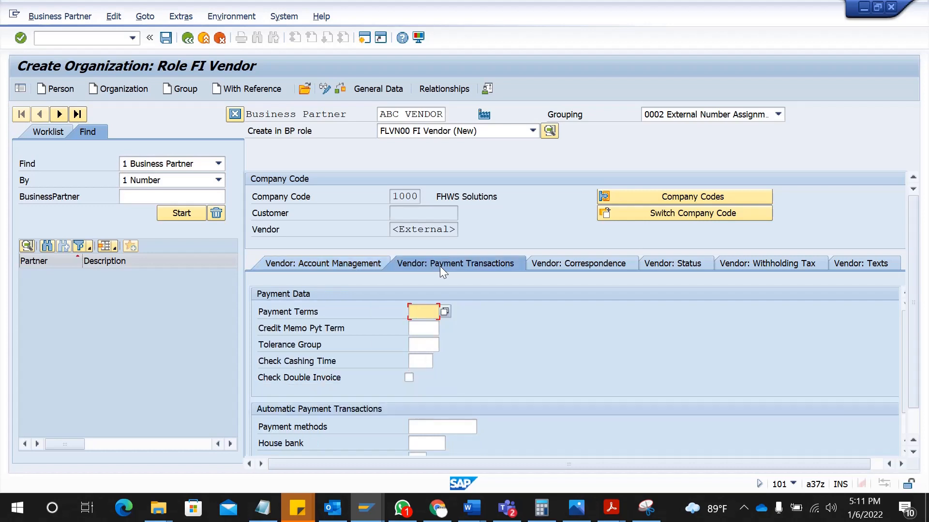
{"action": "type", "text": "0001"}
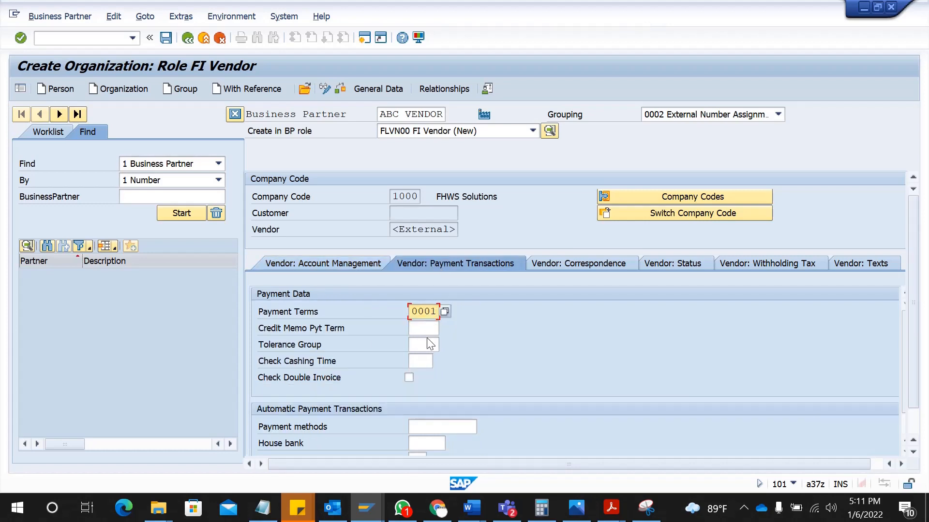
{"action": "scroll", "coordinate": [424, 377], "scroll_direction": "down", "scroll_amount": 3}
{"action": "scroll", "coordinate": [434, 374], "scroll_direction": "up", "scroll_amount": 2}
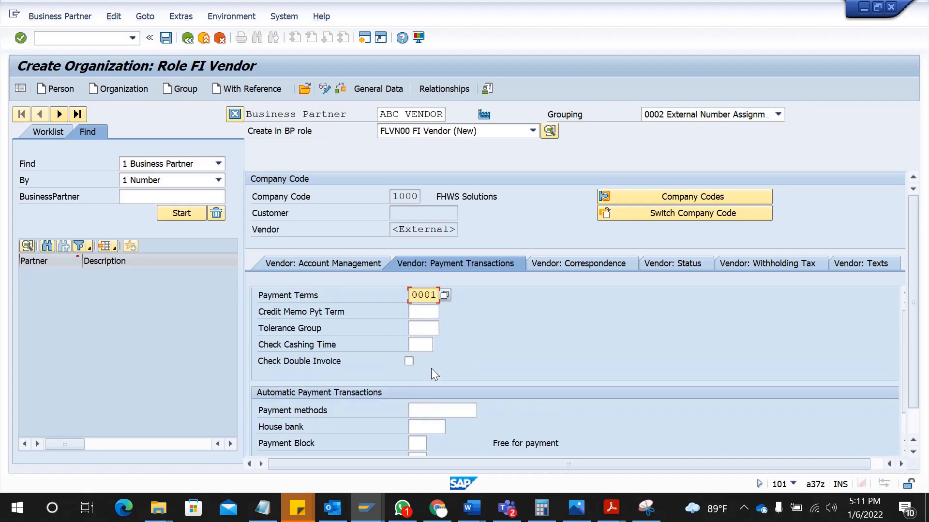
{"action": "left_click", "coordinate": [432, 411]}
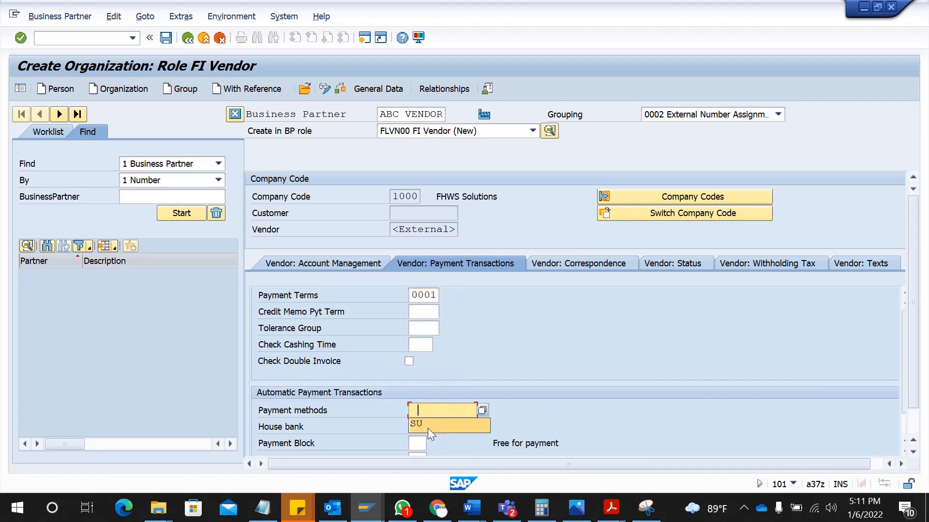
{"action": "left_click", "coordinate": [427, 428]}
{"action": "scroll", "coordinate": [430, 416], "scroll_direction": "down", "scroll_amount": 9}
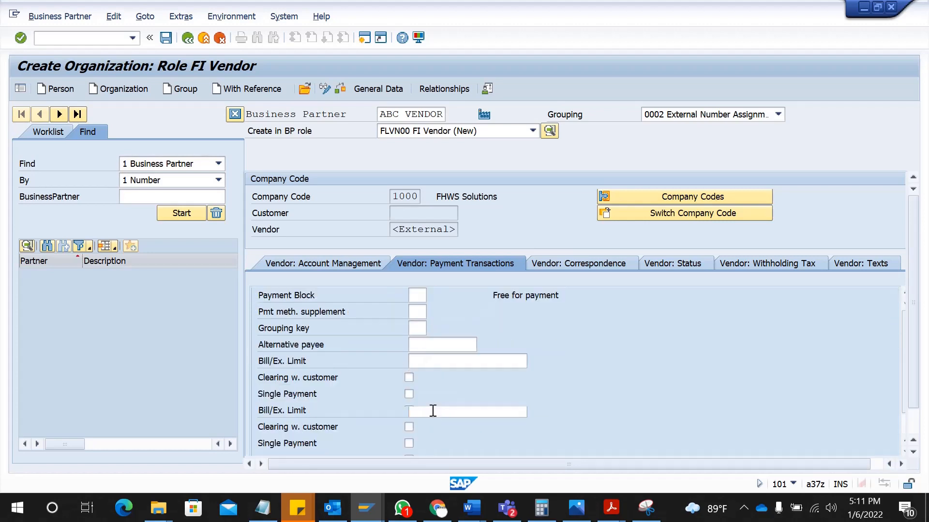
{"action": "scroll", "coordinate": [433, 410], "scroll_direction": "down", "scroll_amount": 3}
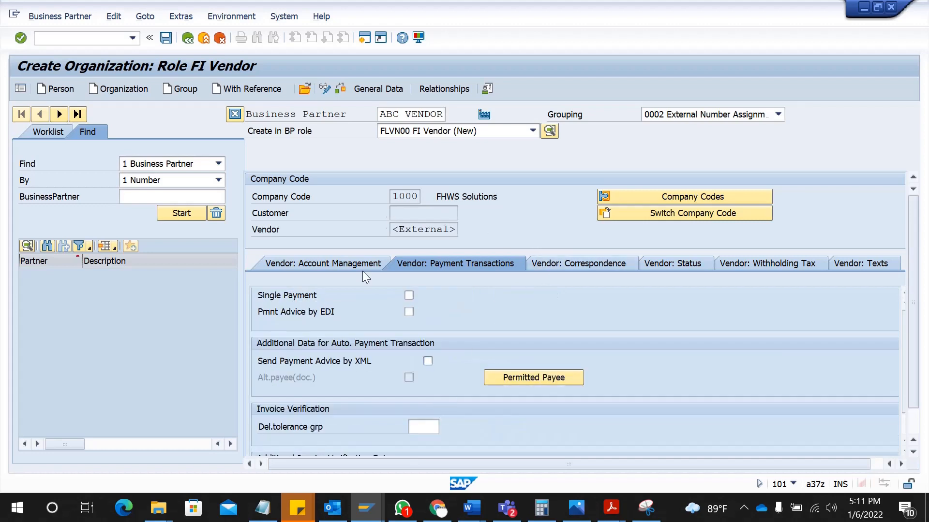
{"action": "scroll", "coordinate": [408, 357], "scroll_direction": "up", "scroll_amount": 10}
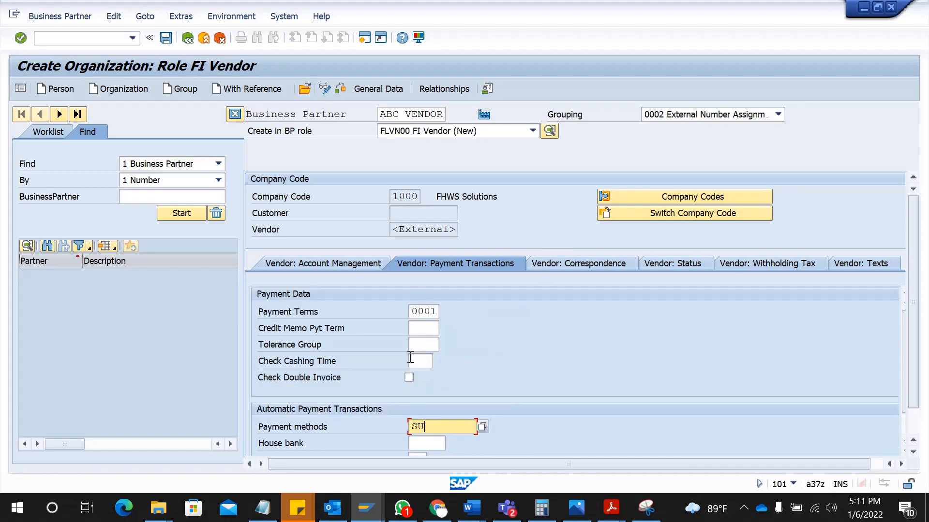
Change the BP role to FLVN01 Vendor, saving the business partner in the FI Vendor role first
{"action": "left_click", "coordinate": [417, 131]}
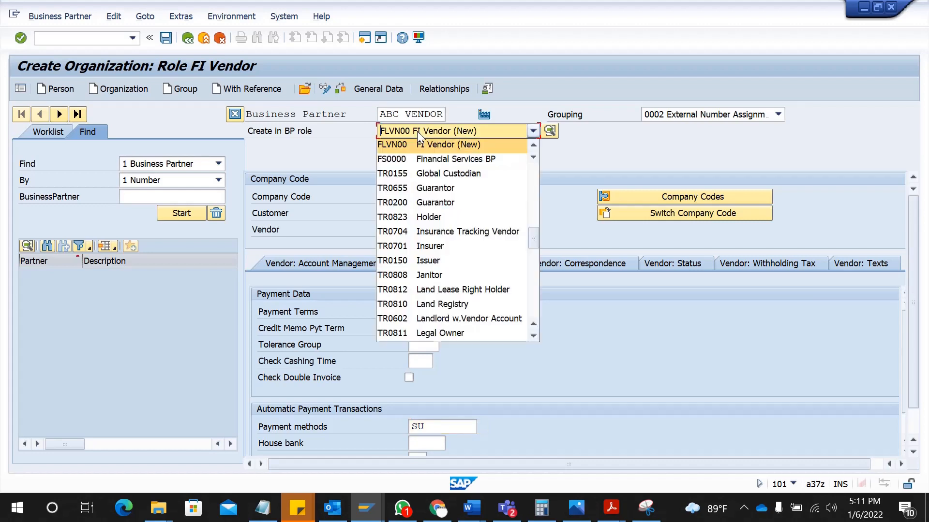
{"action": "key", "text": "v"}
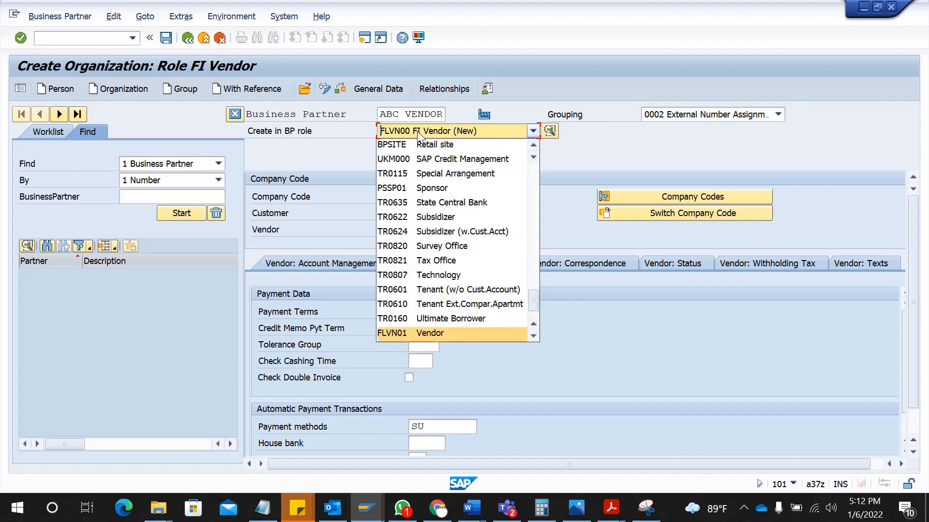
{"action": "key", "text": "Return"}
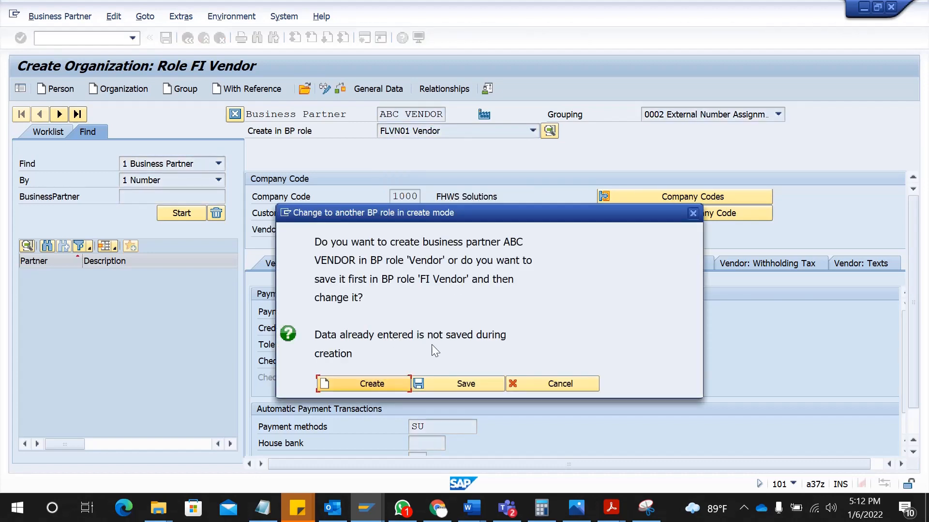
{"action": "left_click", "coordinate": [457, 384]}
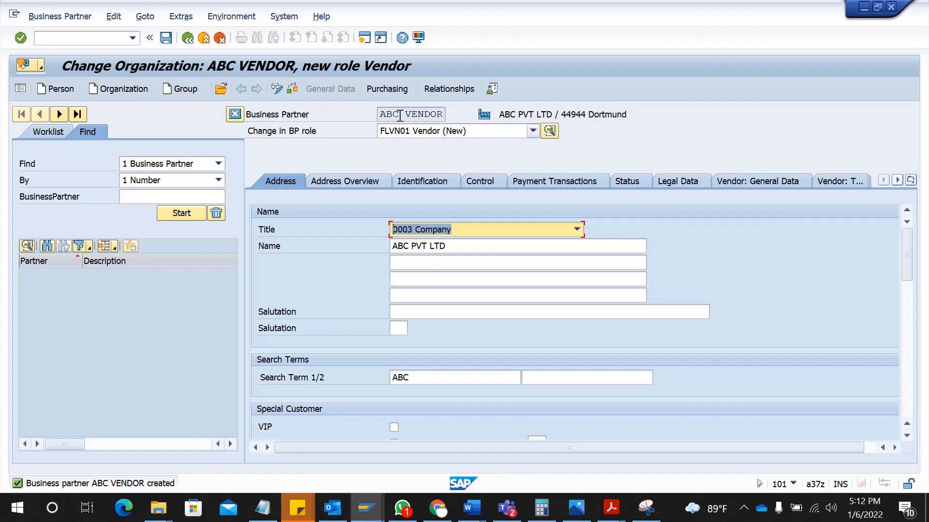
Switch to the vendor's purchasing data and enter purchasing organization 1000
{"action": "left_click", "coordinate": [384, 89]}
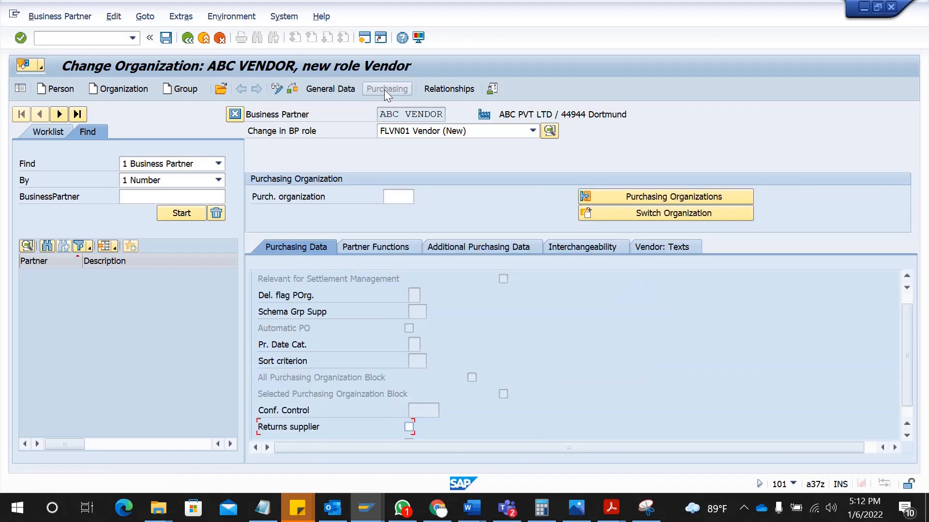
{"action": "left_click", "coordinate": [400, 194]}
{"action": "left_click", "coordinate": [400, 195]}
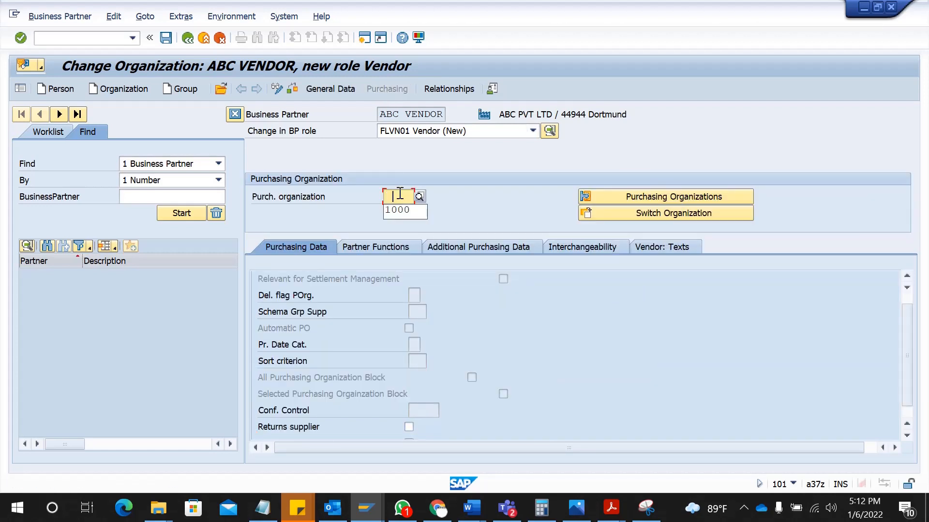
{"action": "key", "text": "Return"}
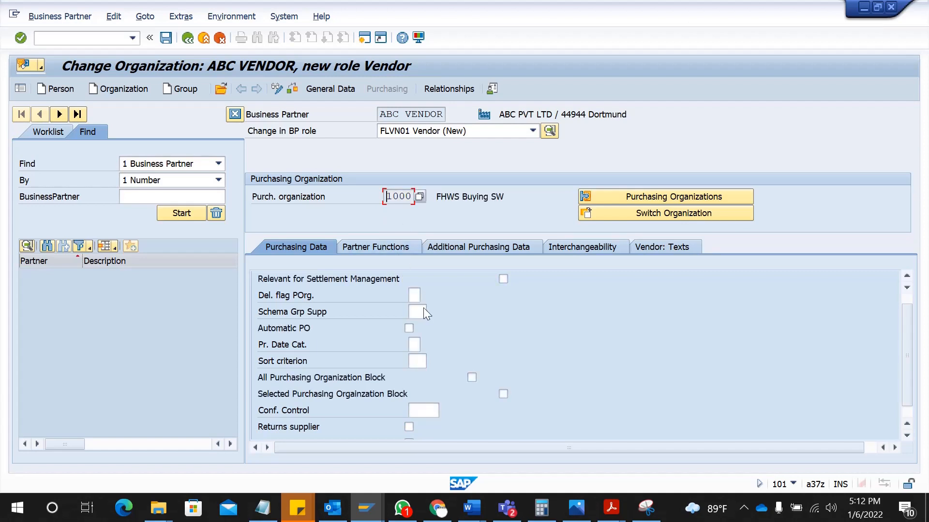
In the purchasing conditions, set the order currency to EUR, the payment terms to 0002 and the Incoterms to FH
{"action": "scroll", "coordinate": [416, 309], "scroll_direction": "down", "scroll_amount": 10}
{"action": "scroll", "coordinate": [418, 310], "scroll_direction": "up", "scroll_amount": 2}
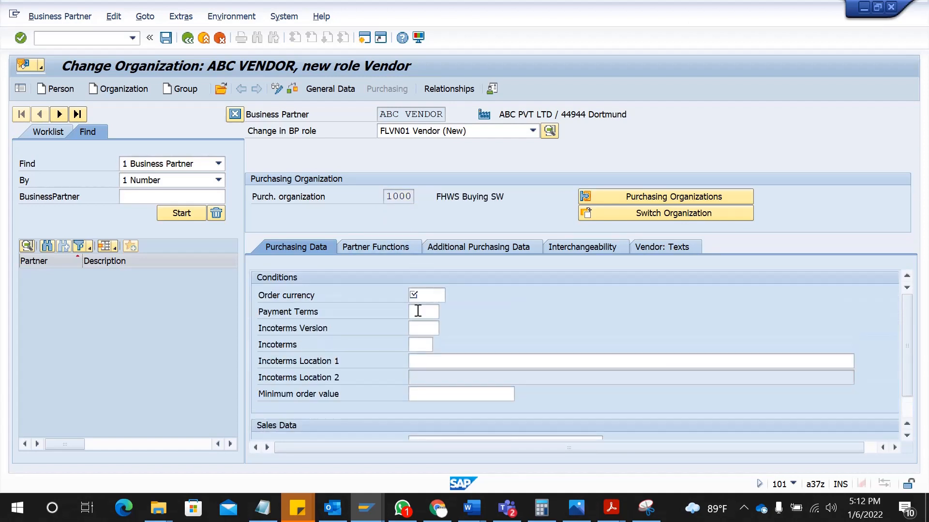
{"action": "left_click", "coordinate": [426, 295]}
{"action": "type", "text": "EUR"}
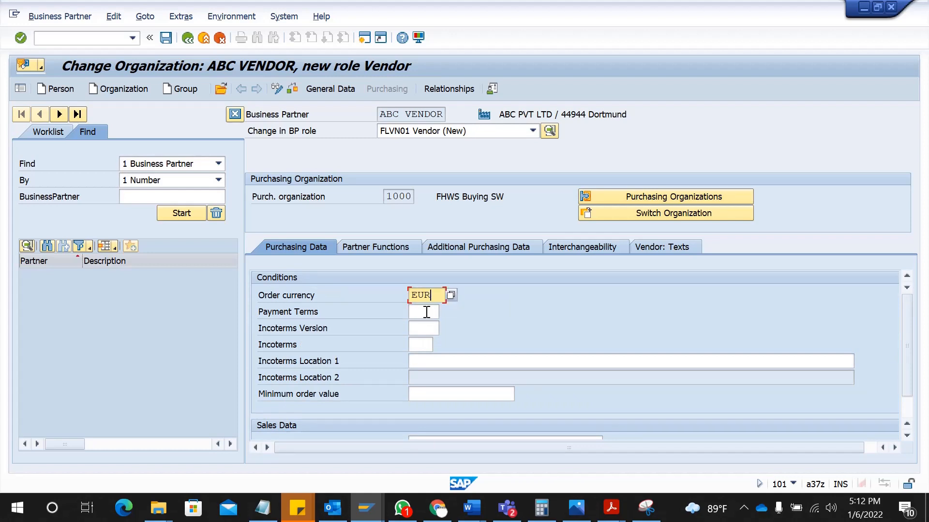
{"action": "left_click", "coordinate": [425, 312]}
{"action": "left_click", "coordinate": [425, 329]}
{"action": "left_click", "coordinate": [420, 345]}
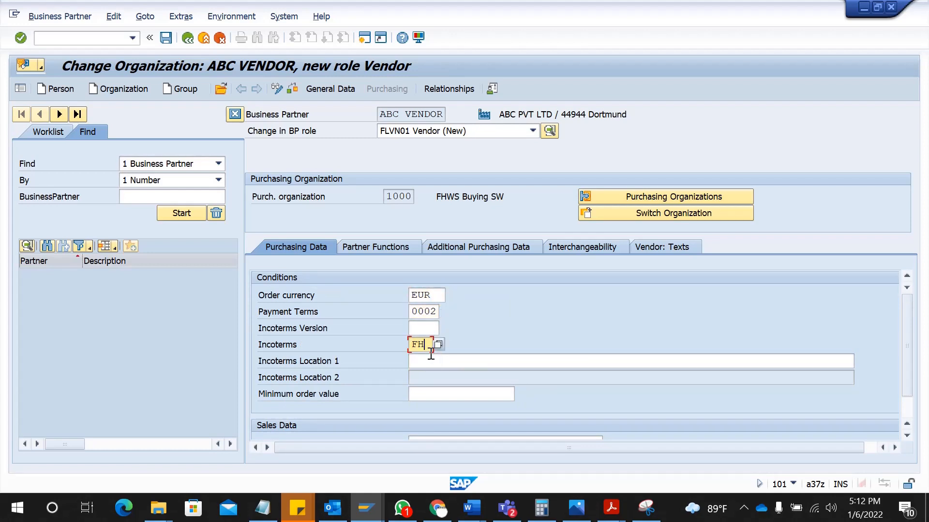
Enter purchasing group E4F in the default values for material, clear it again, and set the planned delivery time to 3
{"action": "scroll", "coordinate": [430, 353], "scroll_direction": "down", "scroll_amount": 3}
{"action": "scroll", "coordinate": [429, 356], "scroll_direction": "down", "scroll_amount": 10}
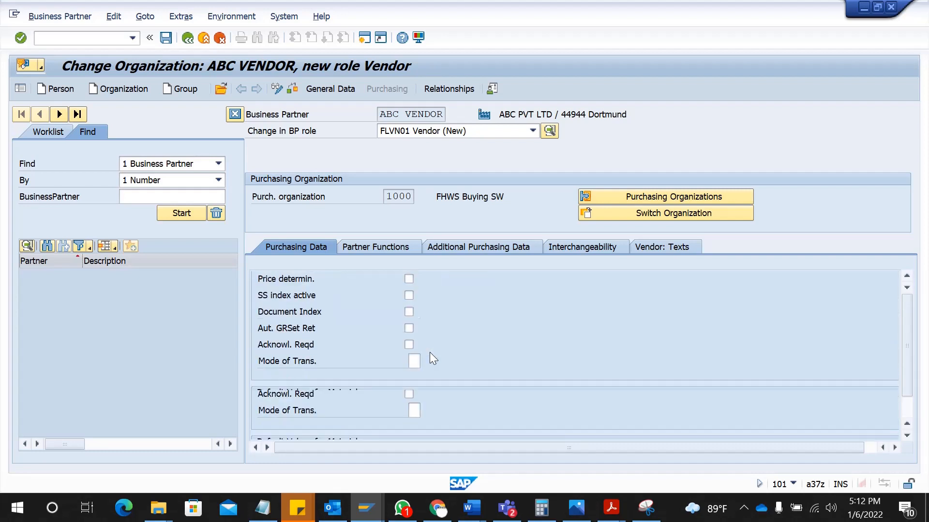
{"action": "scroll", "coordinate": [429, 339], "scroll_direction": "up", "scroll_amount": 2}
{"action": "left_click", "coordinate": [419, 360]}
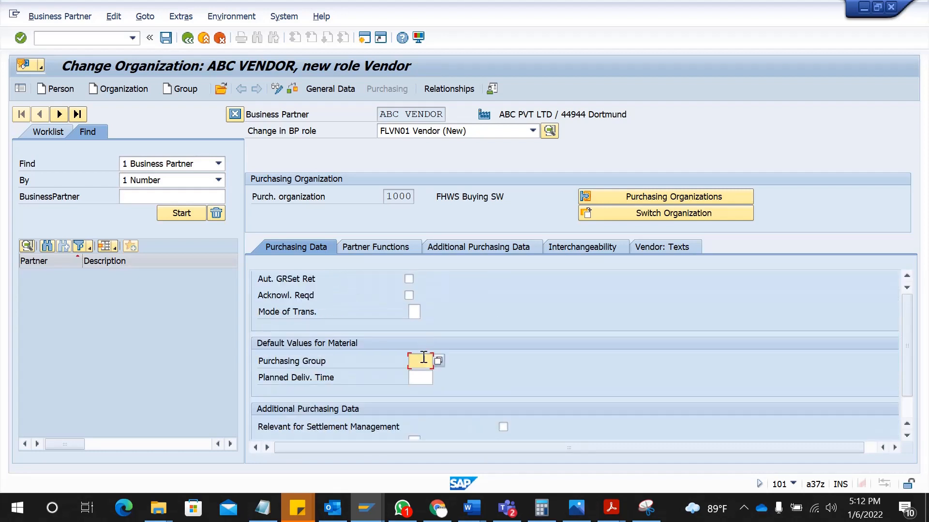
{"action": "left_click", "coordinate": [423, 377]}
{"action": "left_click", "coordinate": [423, 376]}
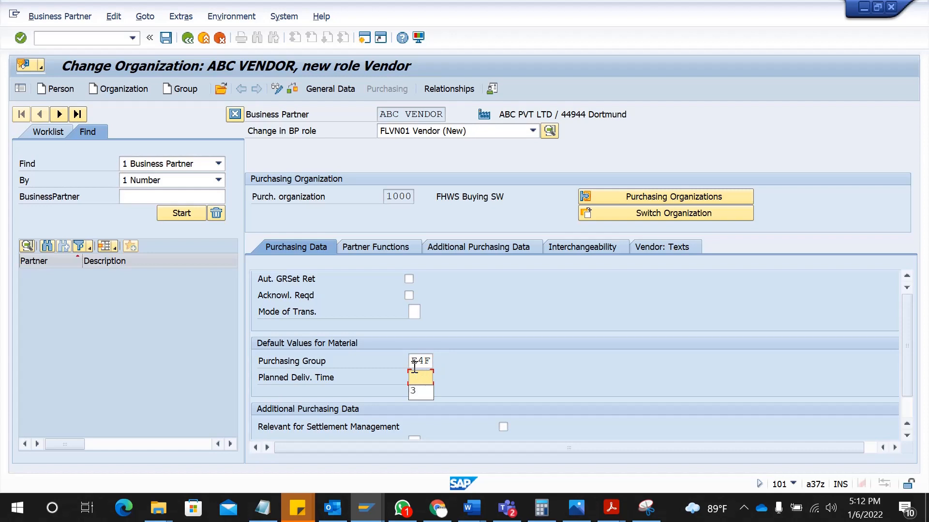
{"action": "left_click_drag", "start_coordinate": [413, 362], "coordinate": [448, 364]}
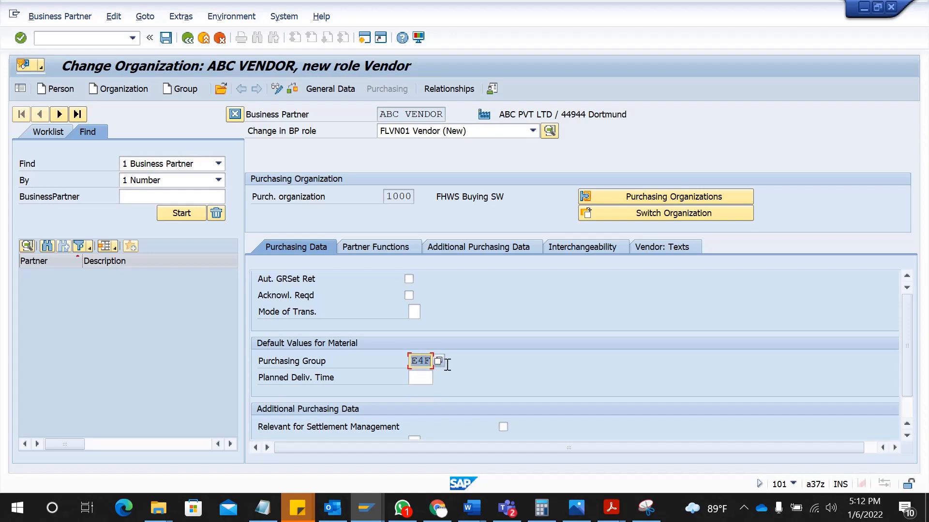
{"action": "key", "text": "BackSpace"}
{"action": "left_click", "coordinate": [421, 376]}
{"action": "left_click", "coordinate": [421, 377]}
{"action": "left_click", "coordinate": [417, 391]}
Add partner function VN for the vendor in the purchasing organization data and save the business partner
{"action": "scroll", "coordinate": [415, 338], "scroll_direction": "down", "scroll_amount": 5}
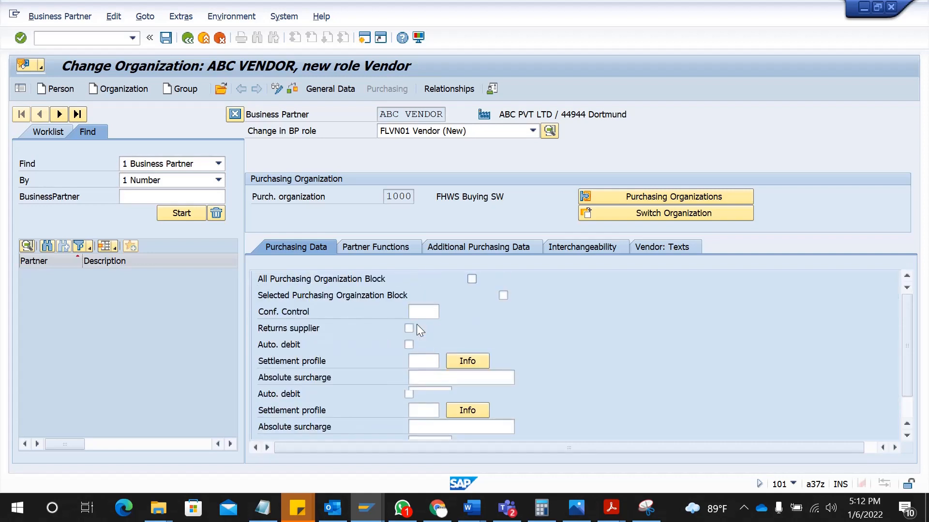
{"action": "scroll", "coordinate": [417, 325], "scroll_direction": "up", "scroll_amount": 3}
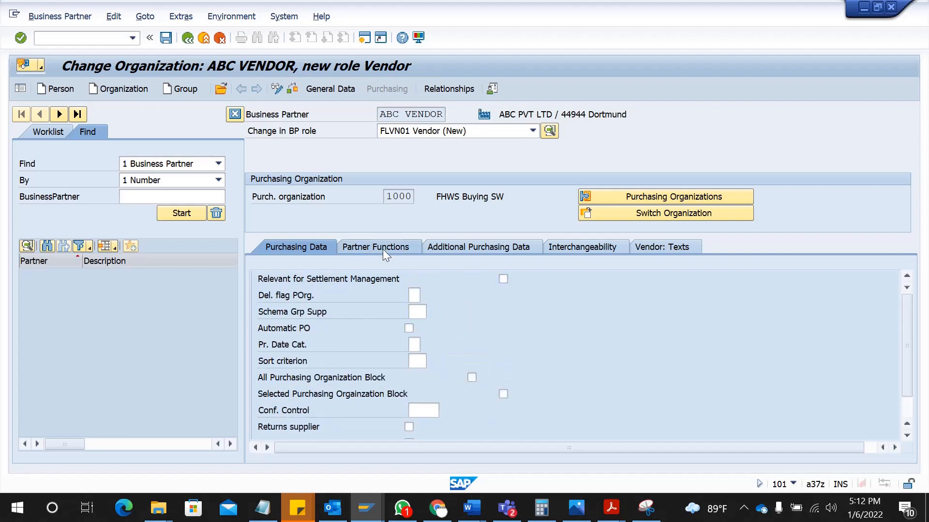
{"action": "scroll", "coordinate": [391, 325], "scroll_direction": "down", "scroll_amount": 8}
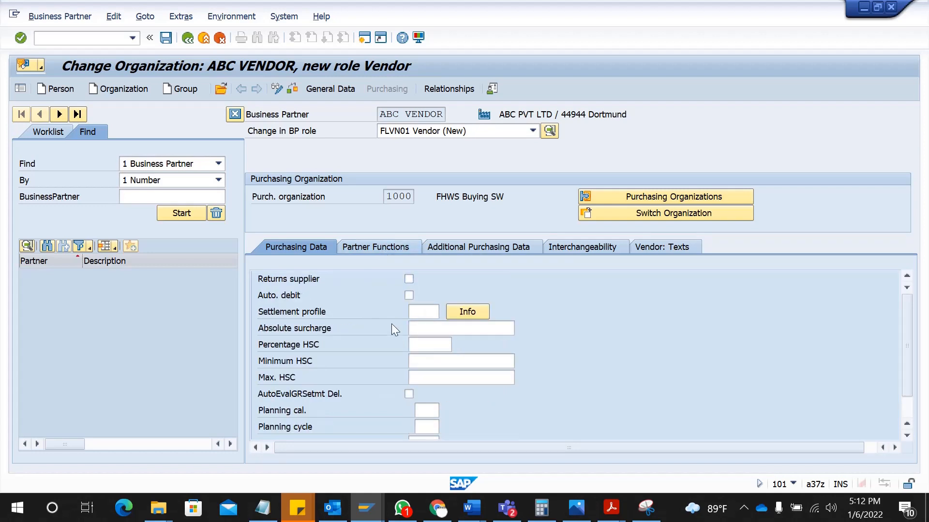
{"action": "left_click", "coordinate": [381, 245]}
{"action": "left_click", "coordinate": [304, 313]}
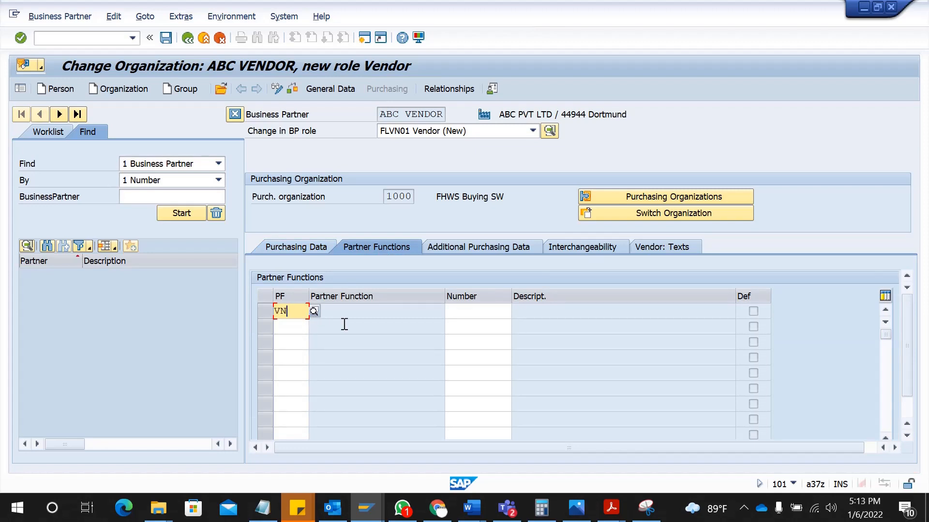
{"action": "key", "text": "Return"}
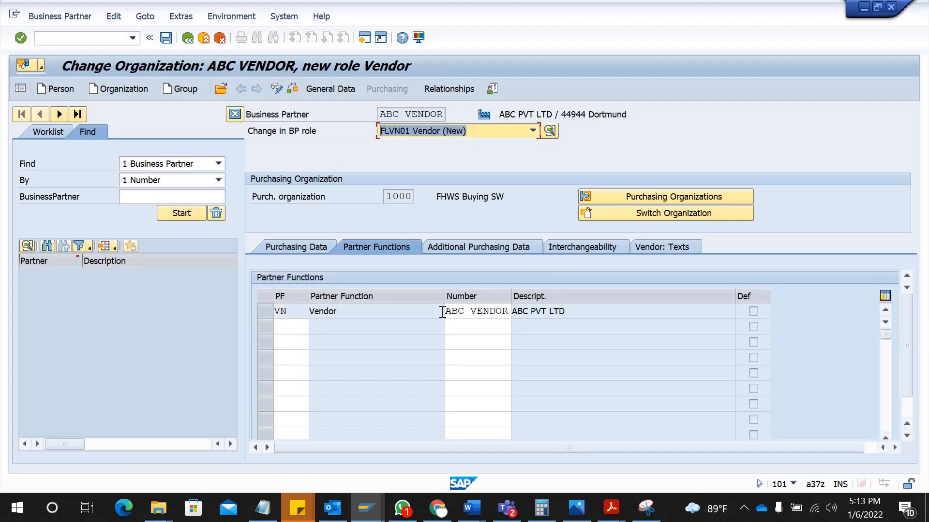
{"action": "left_click_drag", "start_coordinate": [446, 311], "coordinate": [516, 312]}
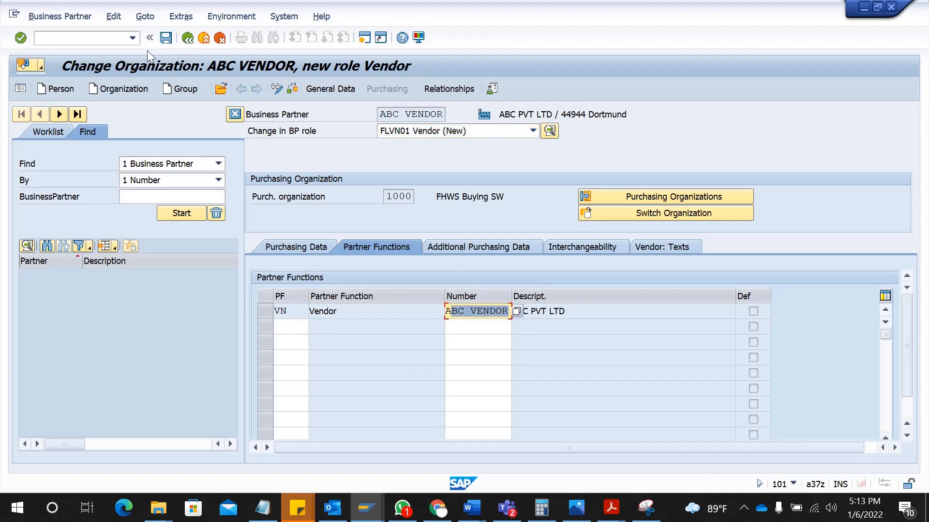
{"action": "left_click", "coordinate": [171, 39]}
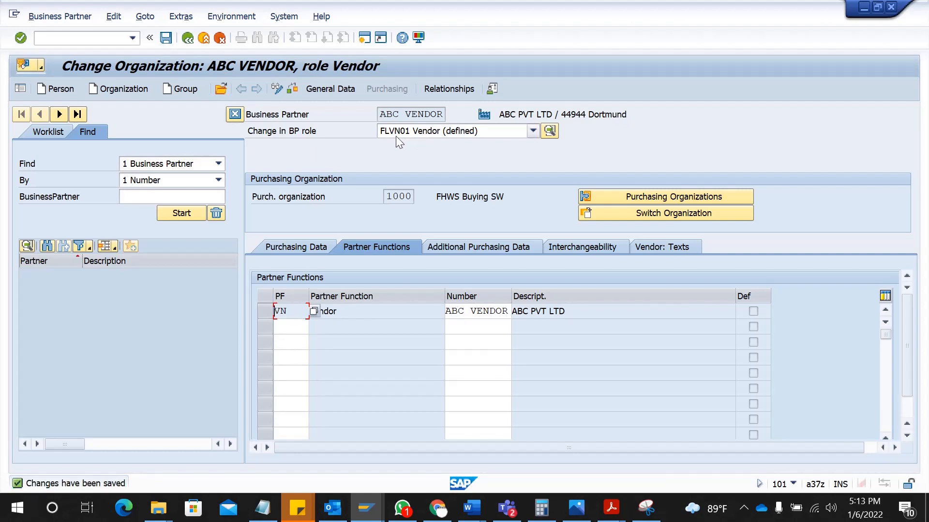
Check the FLVN01 Vendor and FLVN00 FI Vendor entries in the business partner's role list
{"action": "left_click", "coordinate": [471, 136]}
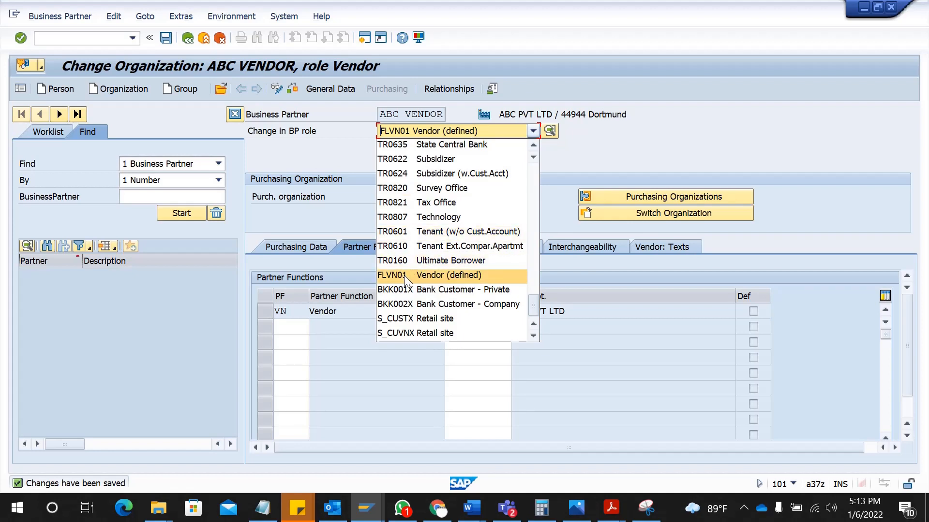
{"action": "left_click", "coordinate": [405, 275]}
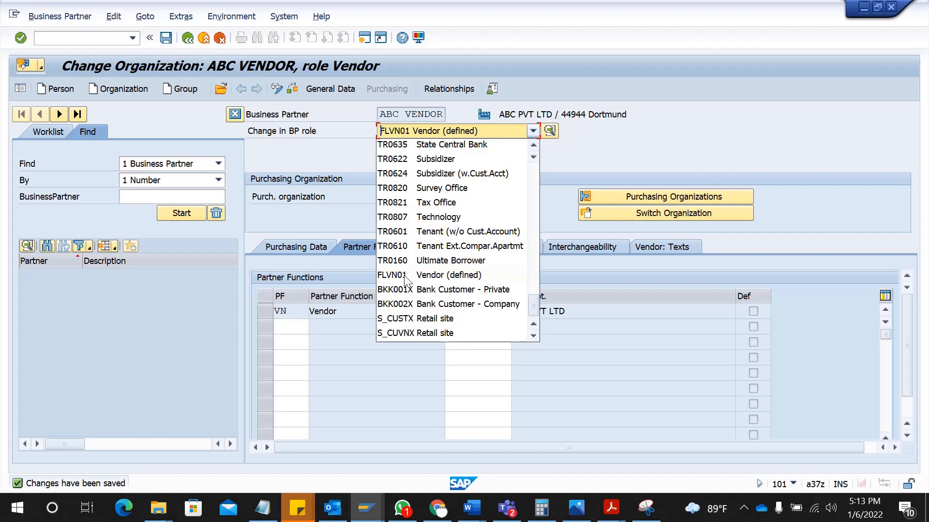
{"action": "type", "text": "flv"}
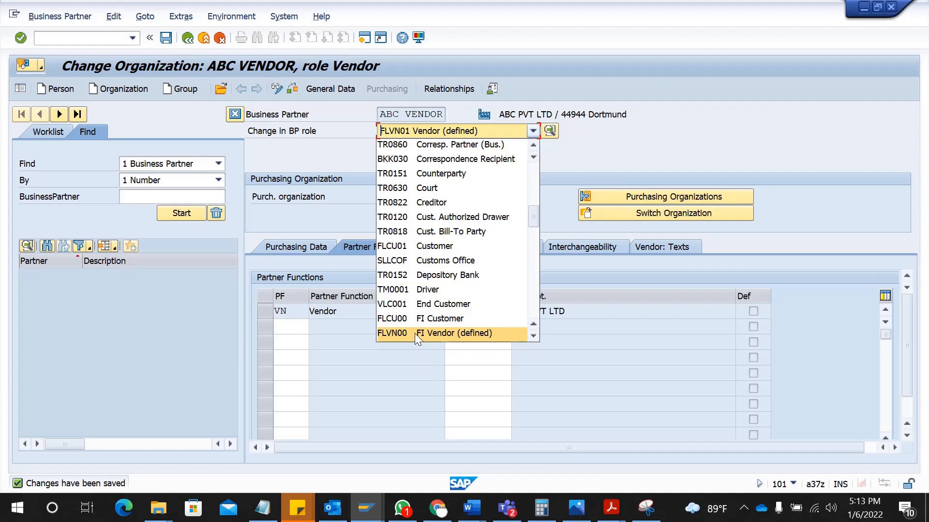
{"action": "key", "text": "BackSpace"}
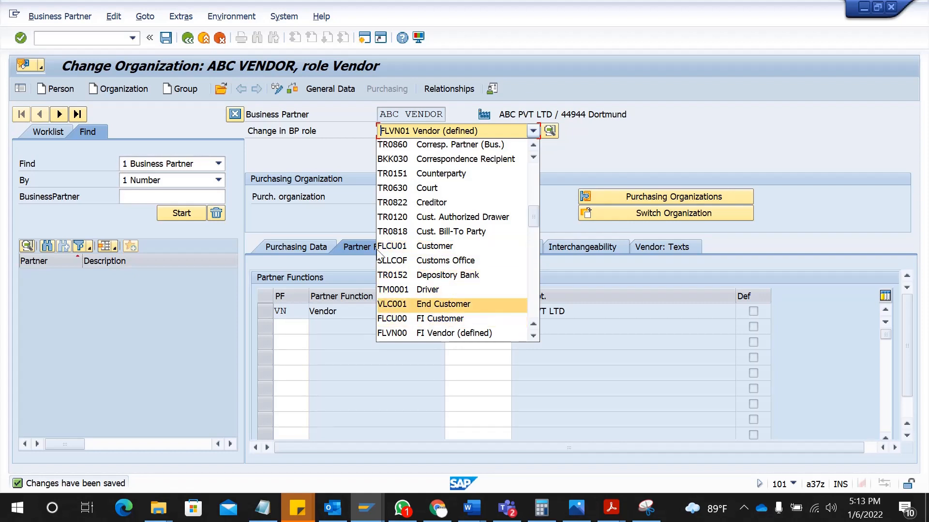
{"action": "left_click", "coordinate": [310, 156]}
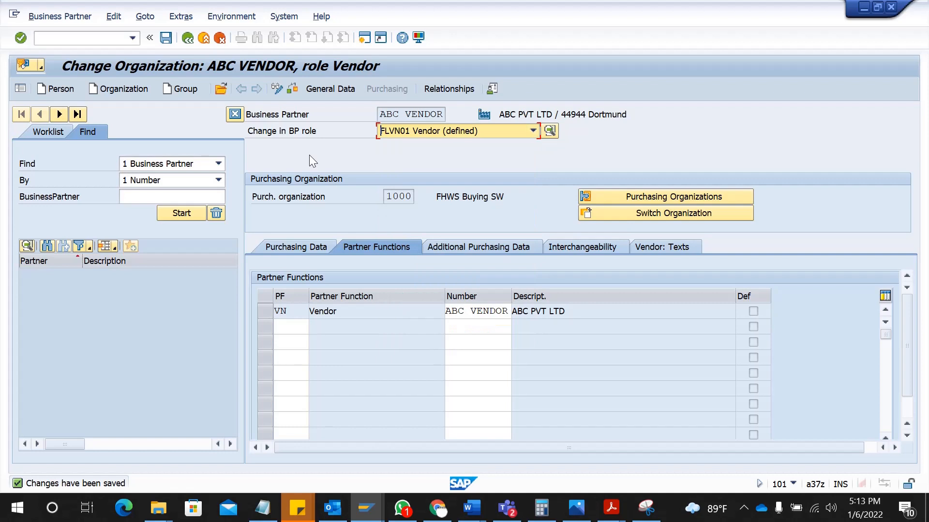